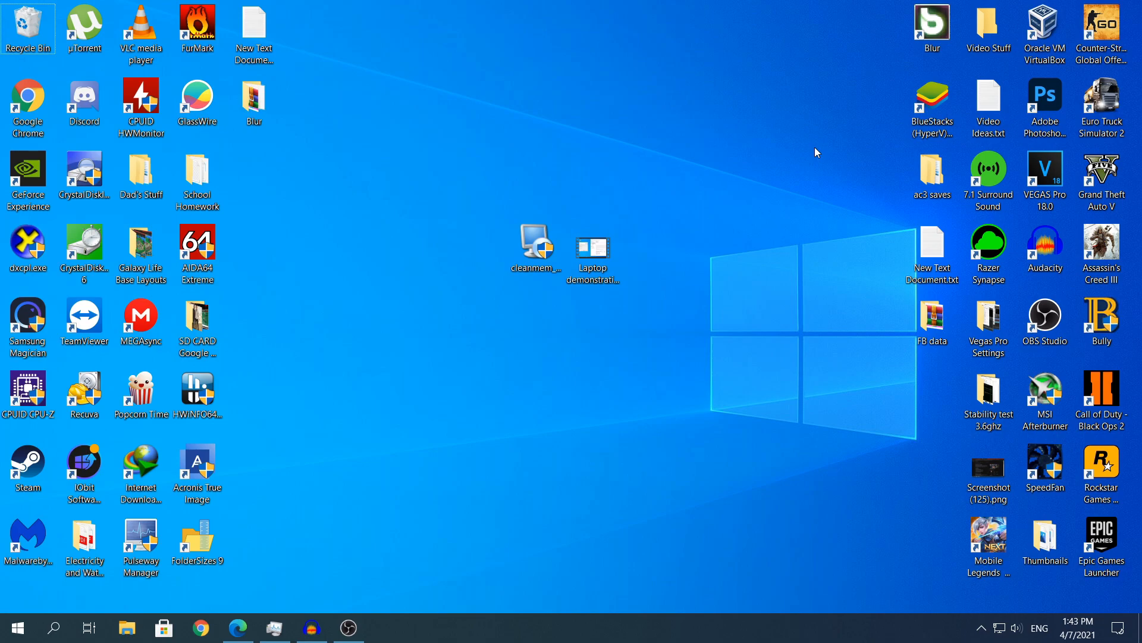
left_click(570, 278)
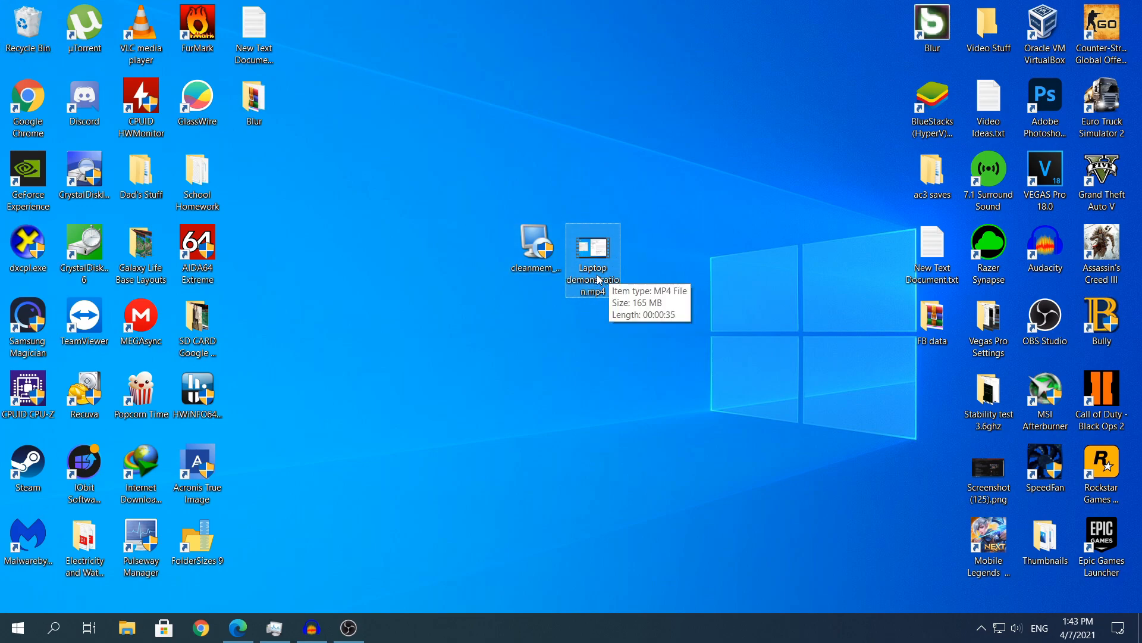
left_click(740, 160)
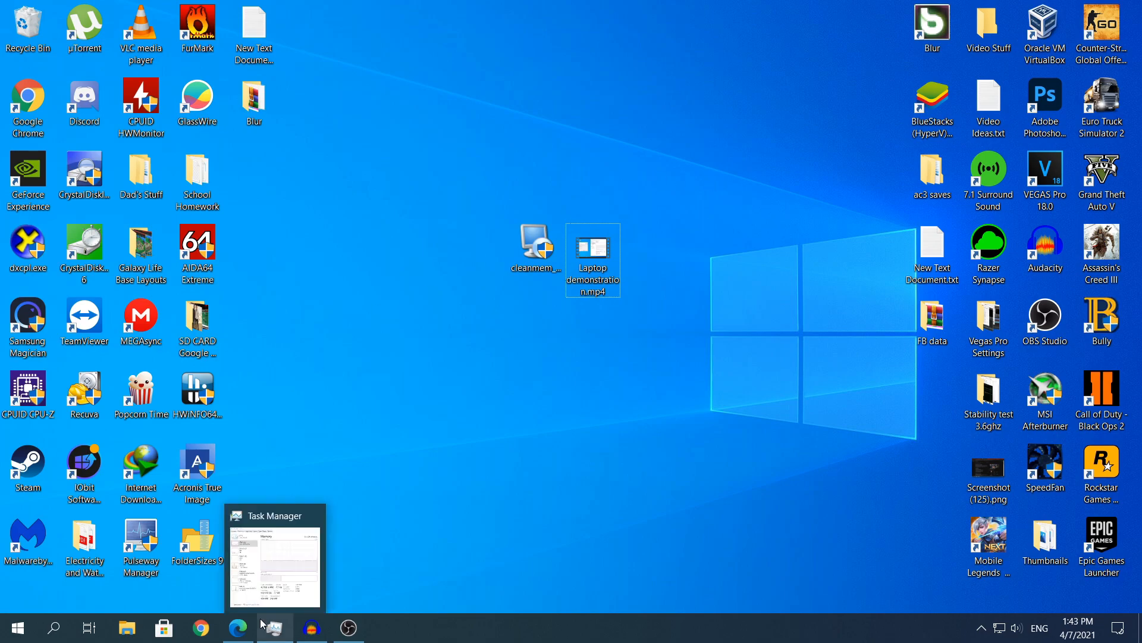
- Switch to Microsoft Edge, look over the CleanMem 2.5.0 download page on TechSpot, and return to the desktop
left_click(238, 627)
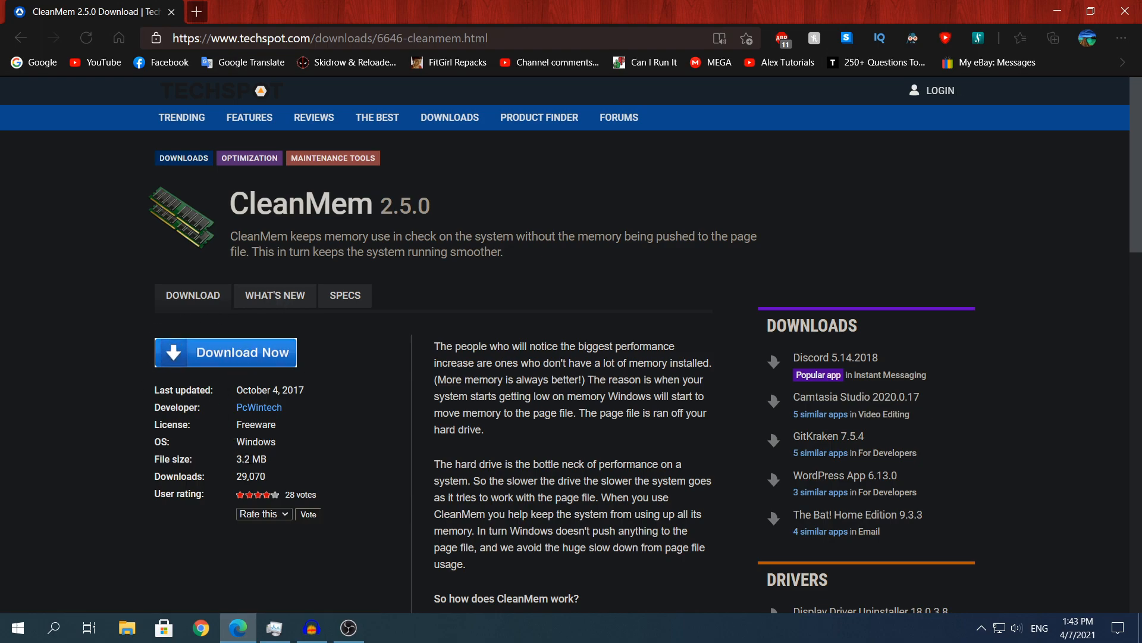
left_click_drag(265, 458, 233, 463)
left_click(369, 387)
key("super+d")
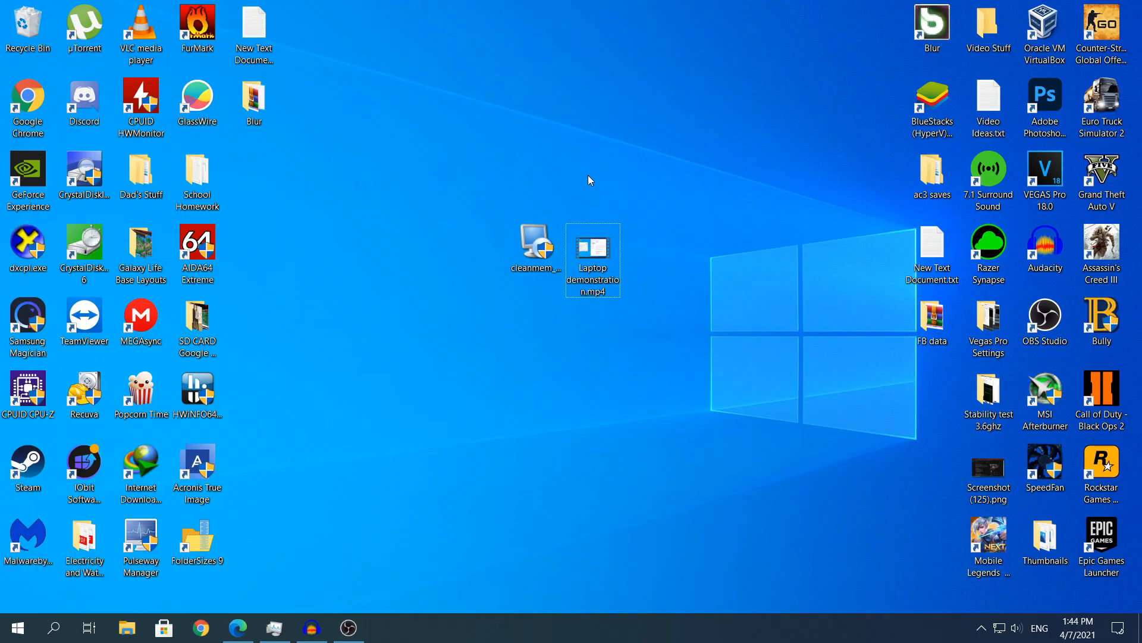
- Launch cleanmem_setup.exe from the desktop and accept the default installation folder
left_click(534, 247)
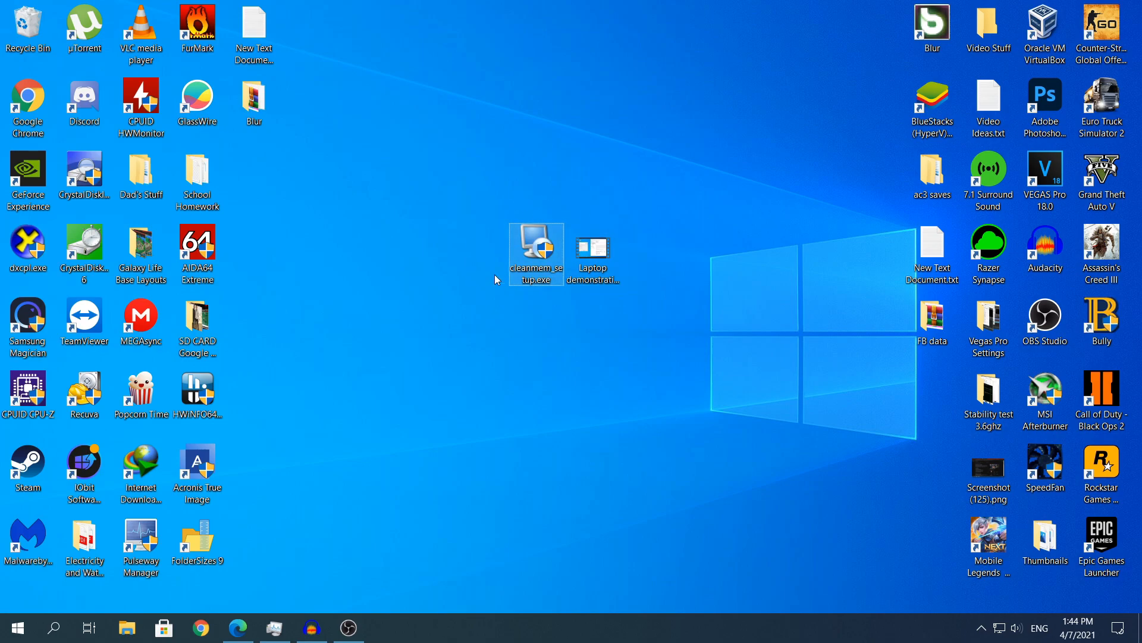
double_click(546, 247)
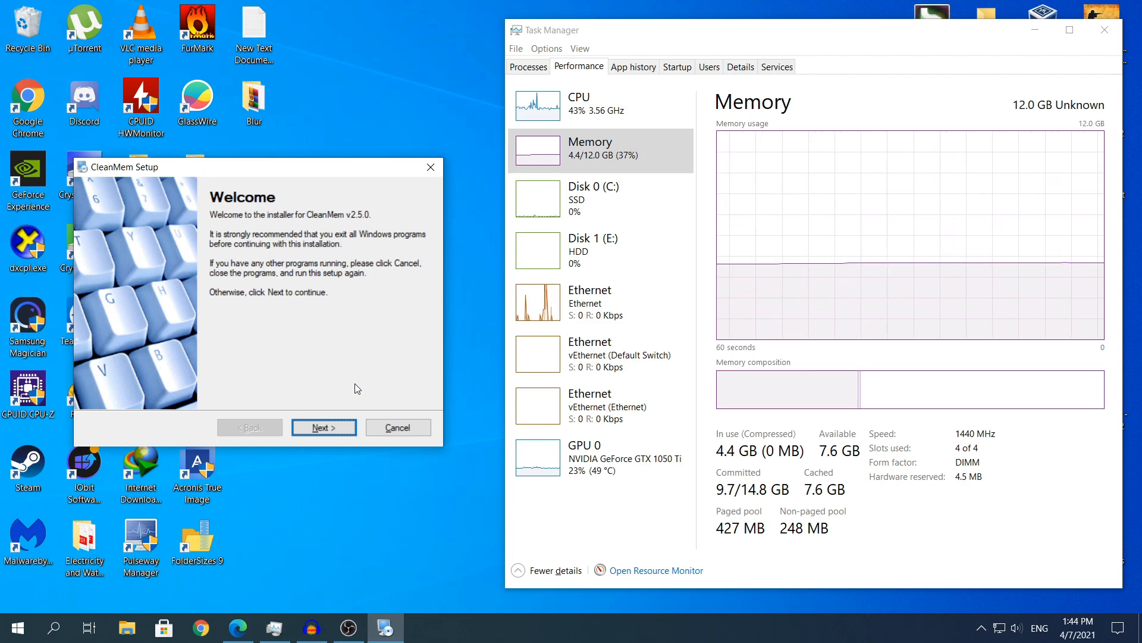
left_click(348, 433)
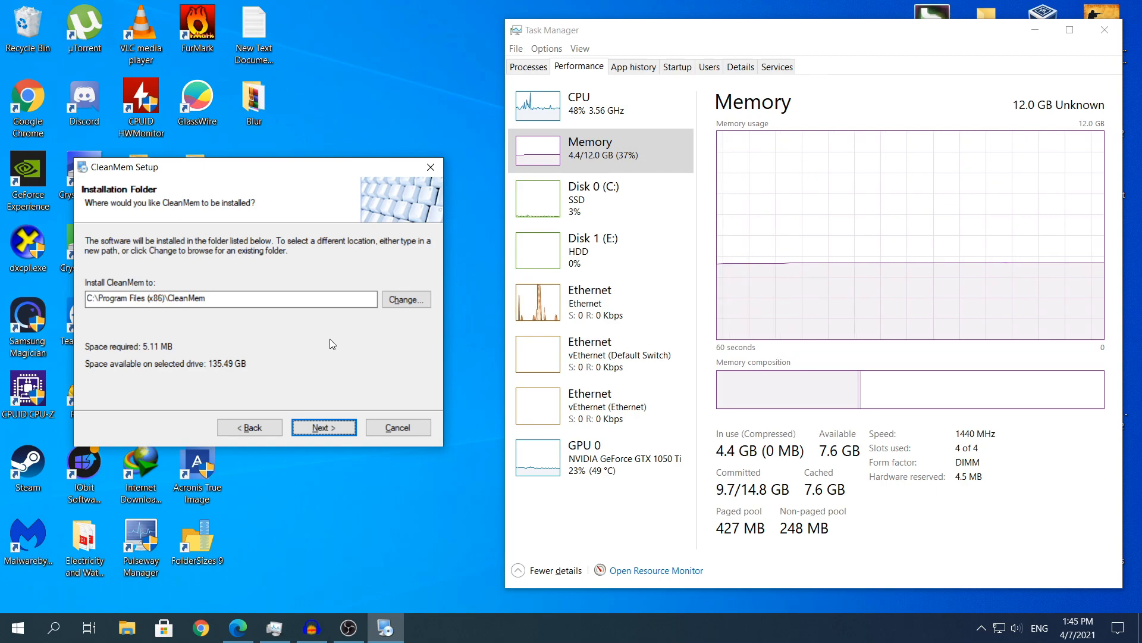
left_click(323, 427)
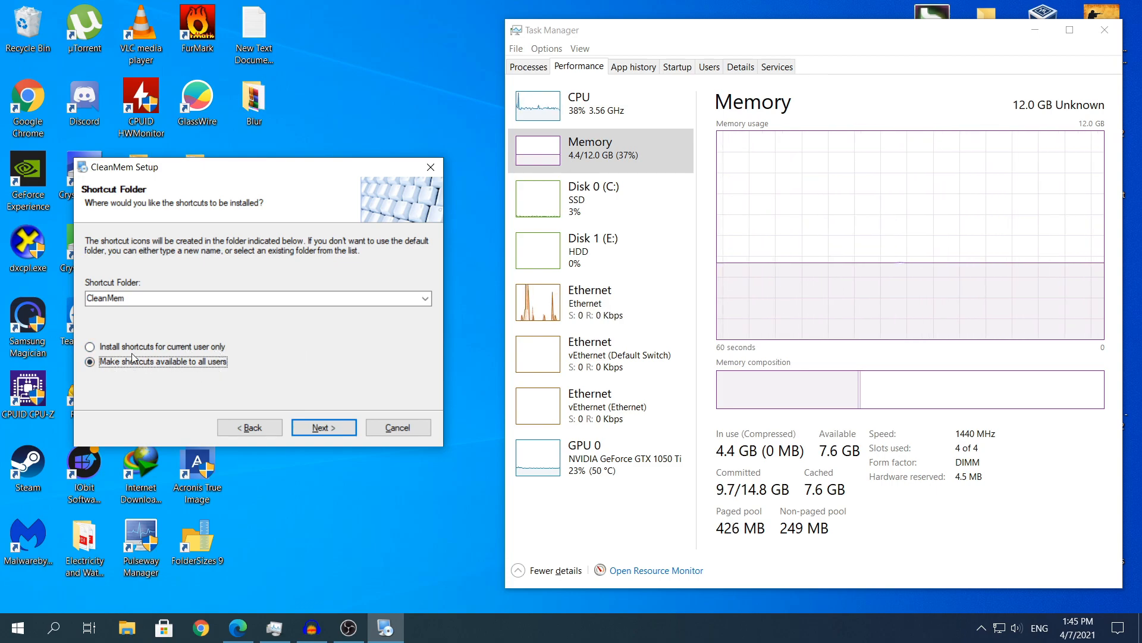
- Choose to install shortcuts for the current user only and run the CleanMem installation
left_click(222, 348)
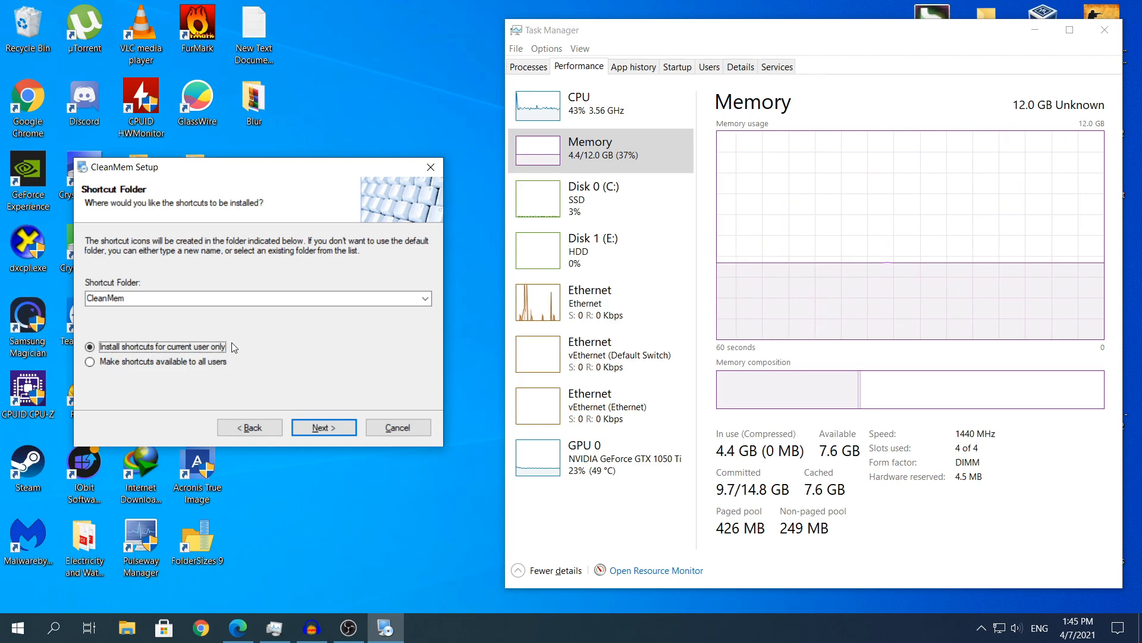
left_click(323, 428)
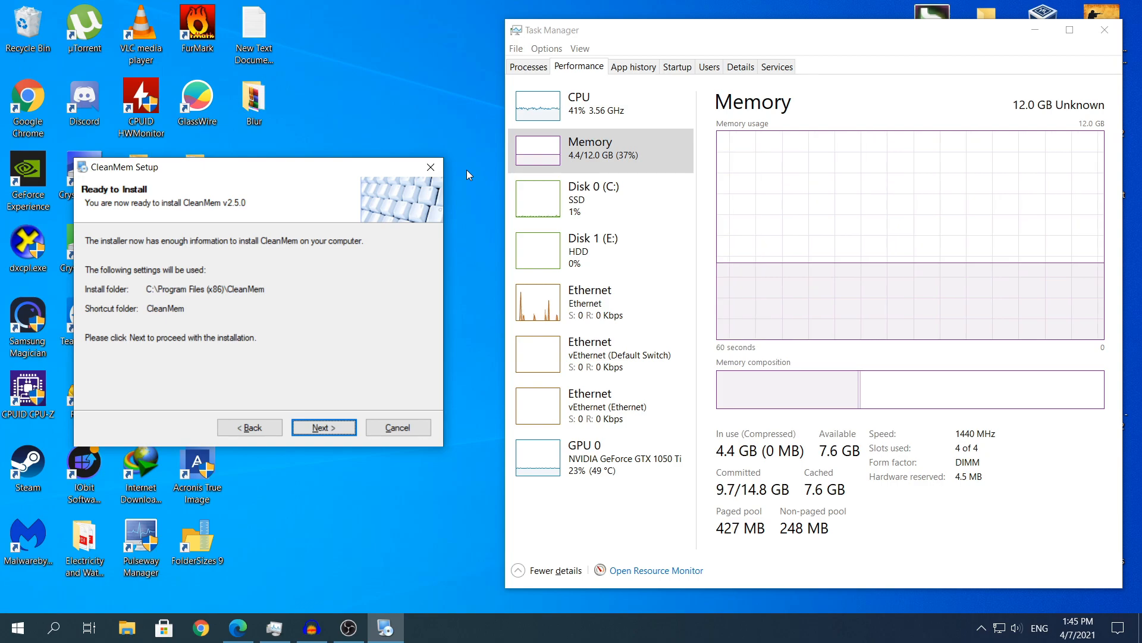
left_click(598, 153)
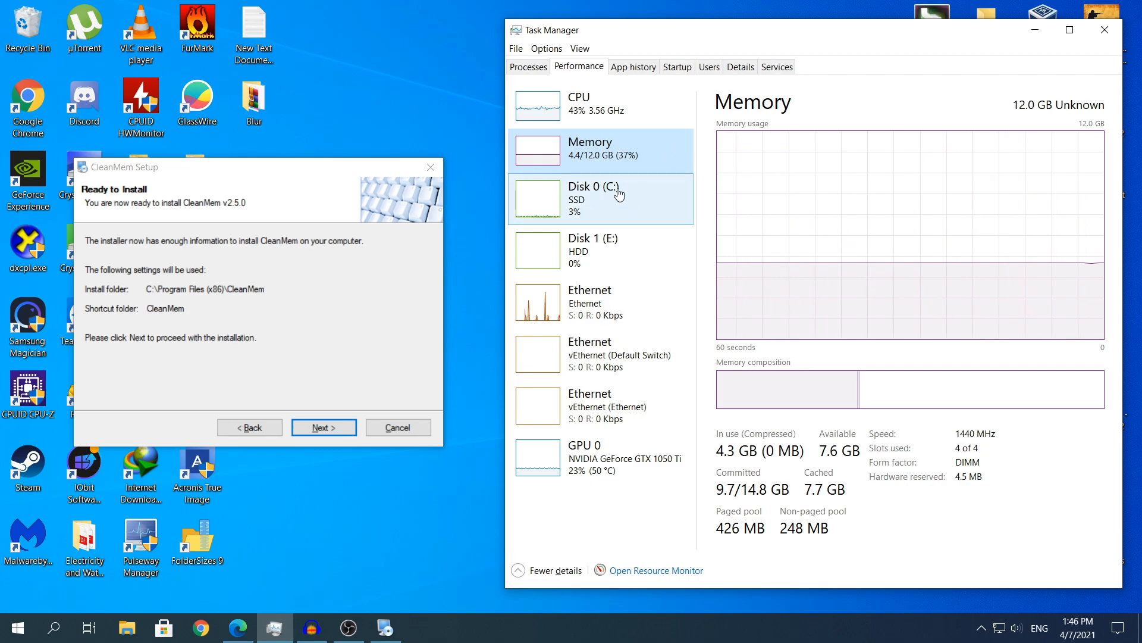
left_click(336, 430)
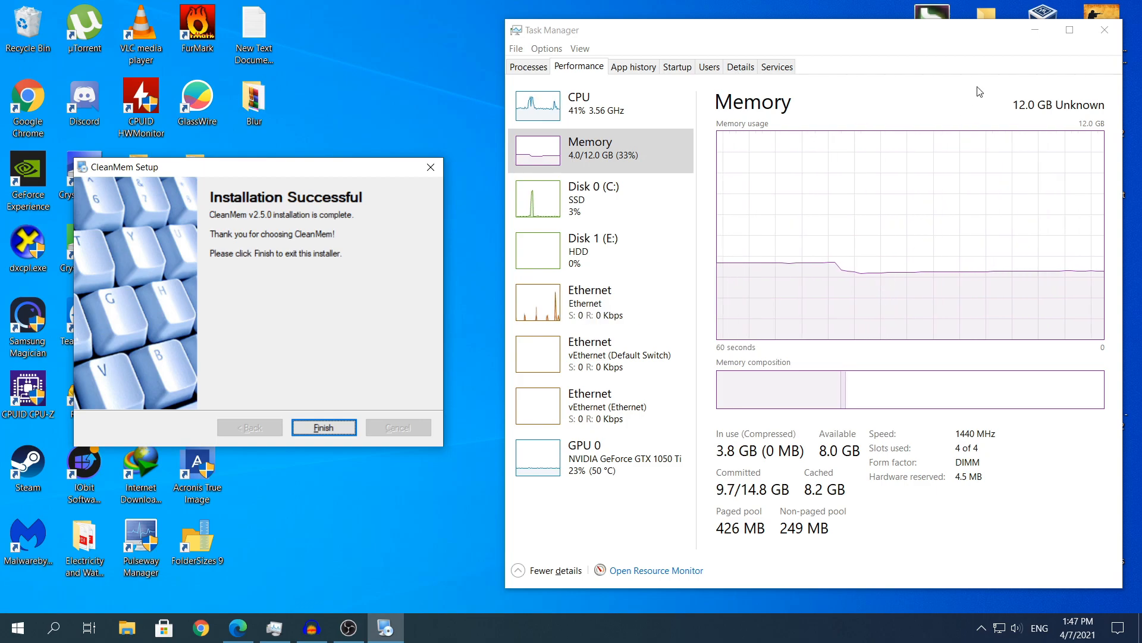
- Minimise Task Manager and finish the CleanMem installer
left_click(1035, 30)
left_click_drag(348, 172, 593, 173)
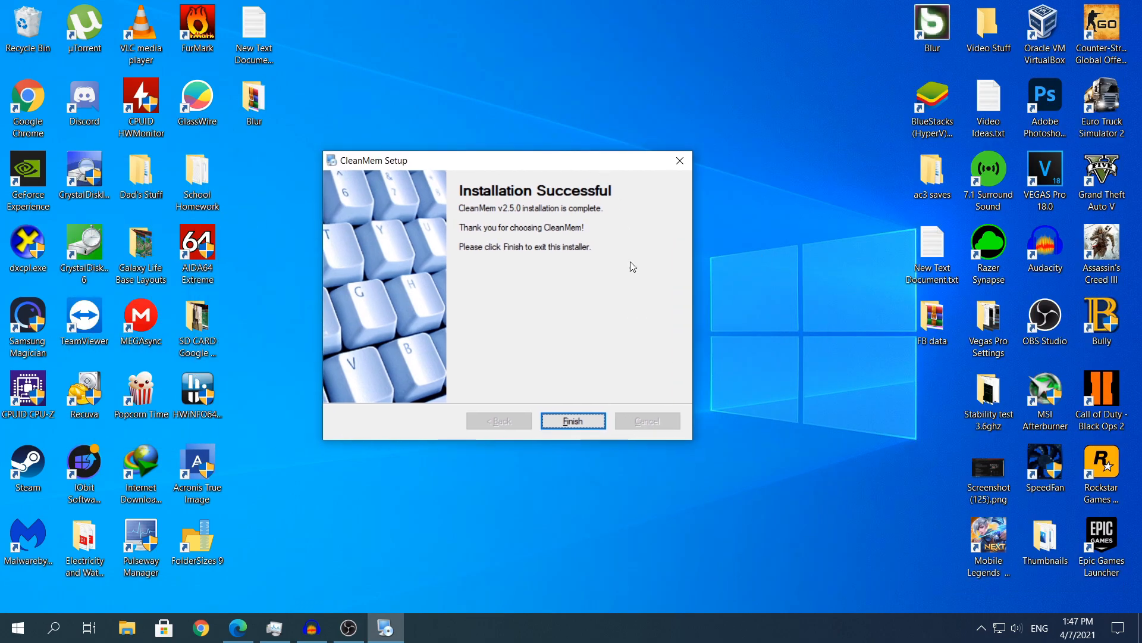
left_click(590, 423)
left_click_drag(231, 141, 319, 210)
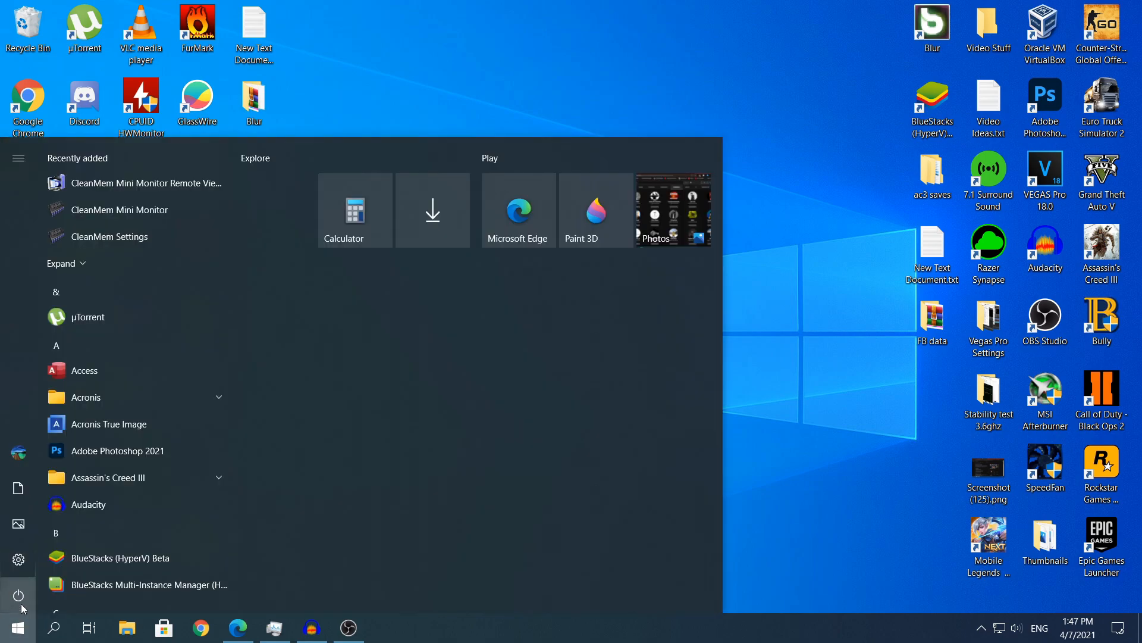
left_click(18, 627)
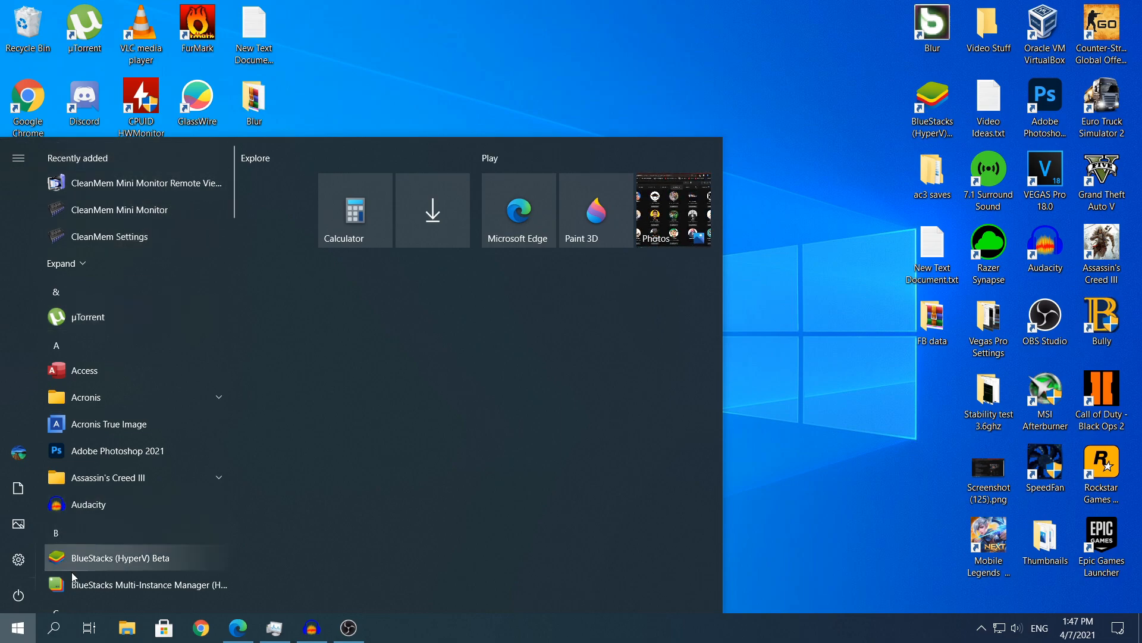
left_click(54, 627)
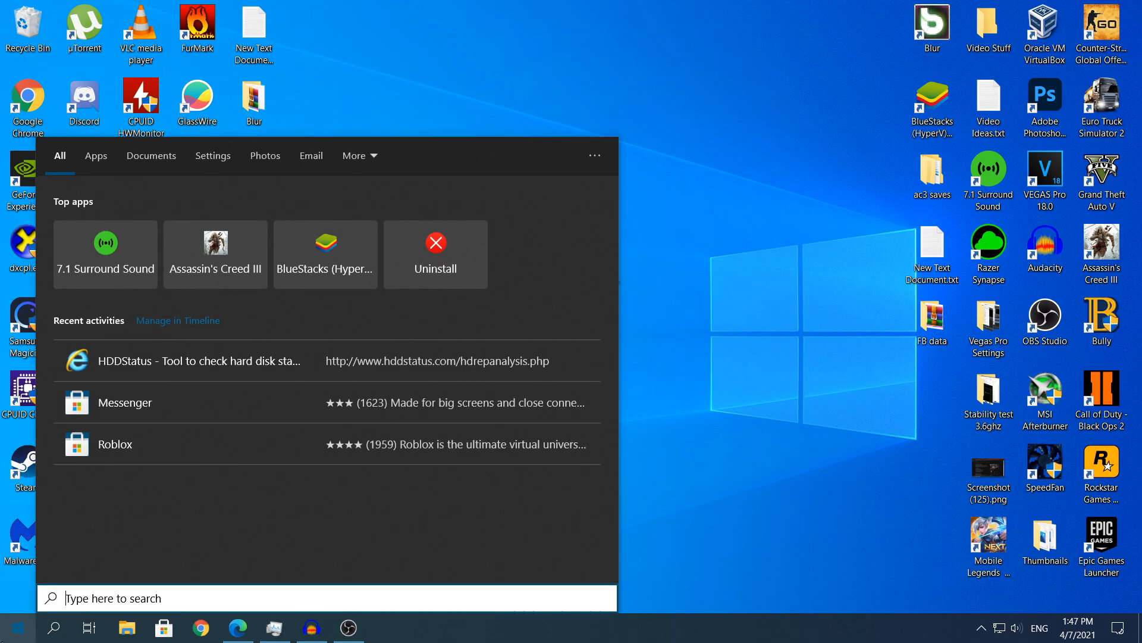
left_click(1, 641)
left_click(303, 369)
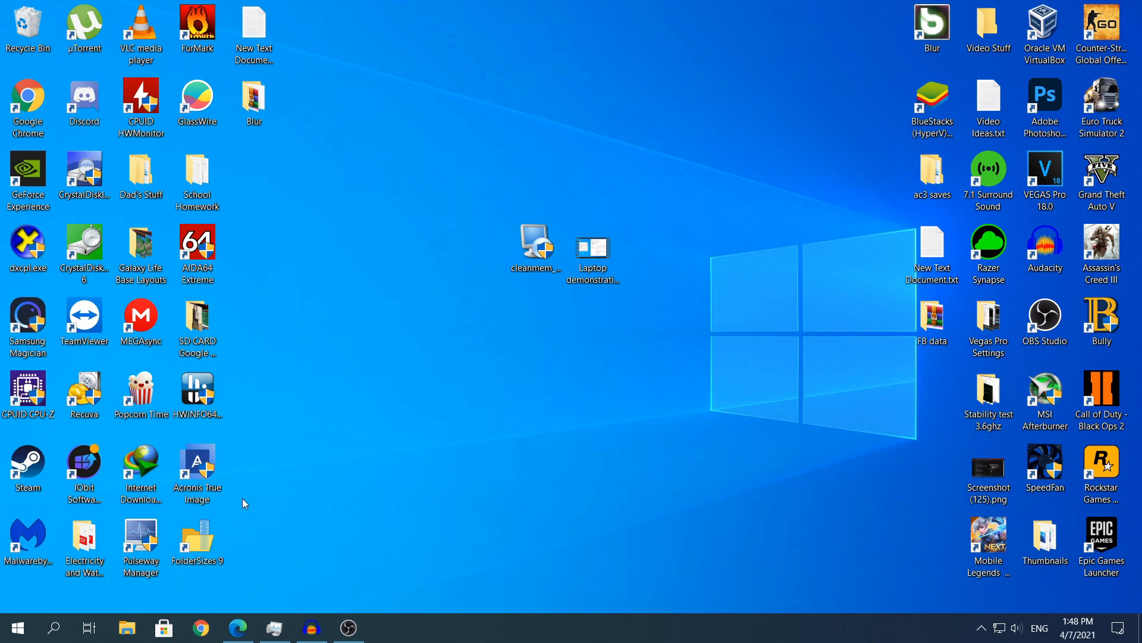
- Search Windows for "task", open Task Scheduler, and show the Task Scheduler Library
left_click(53, 628)
type("task c")
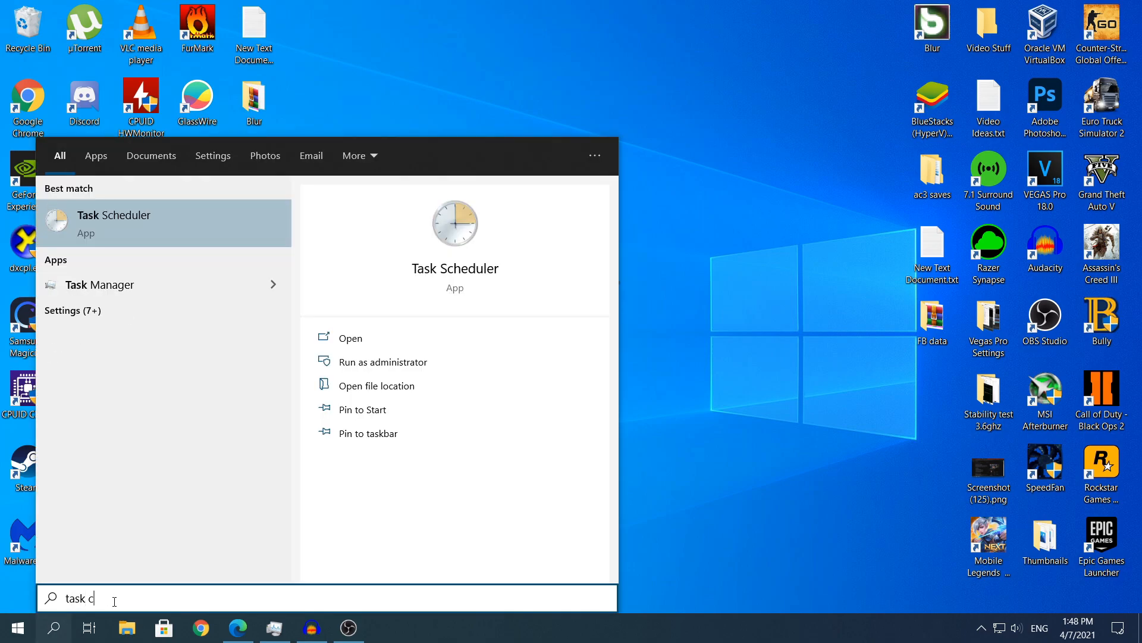
key("BackSpace")
key("BackSpace")
left_click(159, 220)
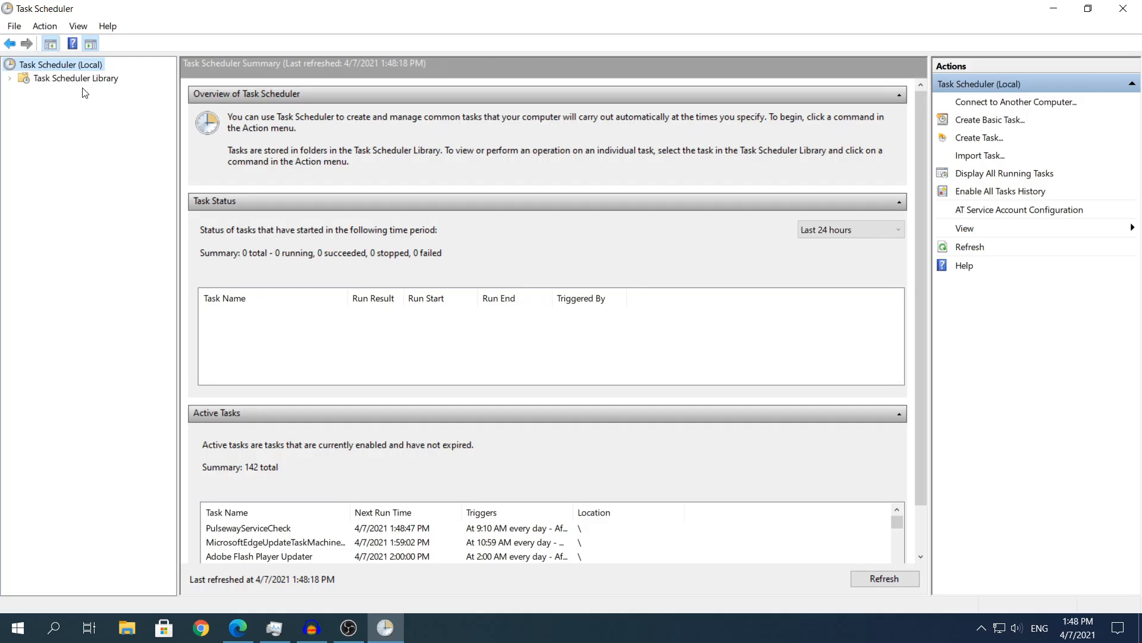
left_click(69, 80)
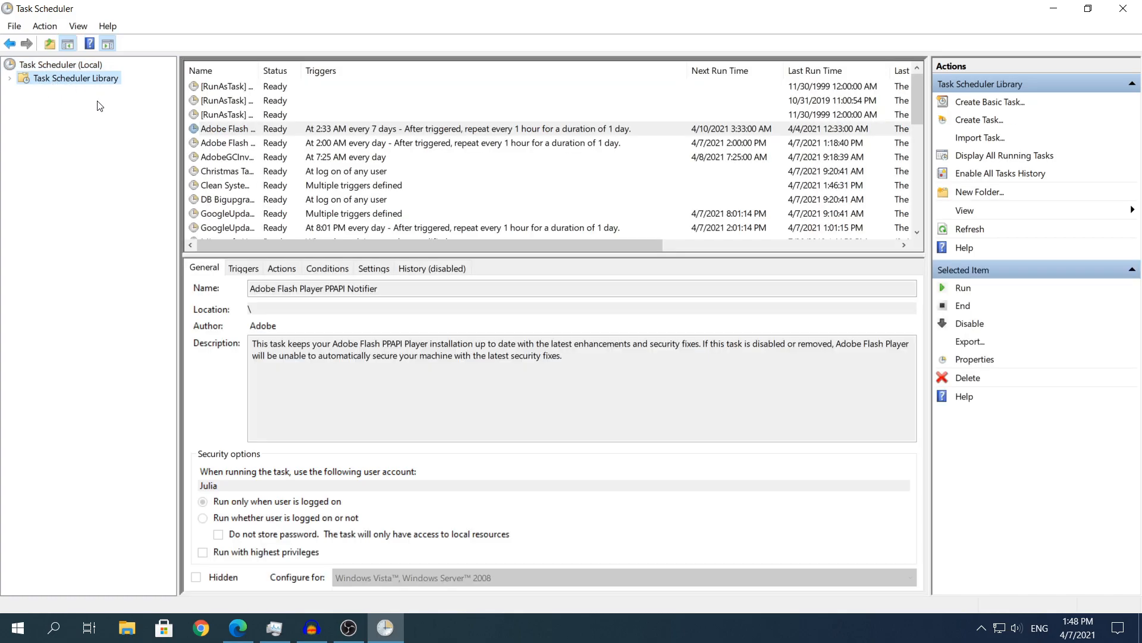
- Find the Clean System Memory task in the library and open its properties
left_click(232, 87)
scroll(301, 155, "down", 10)
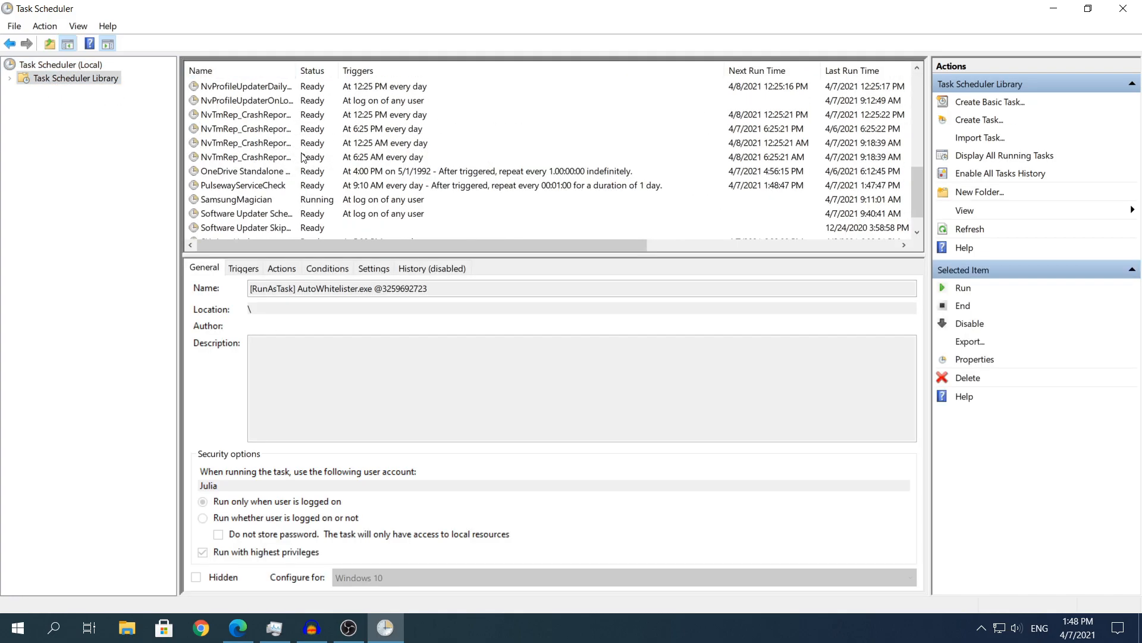
scroll(302, 157, "up", 10)
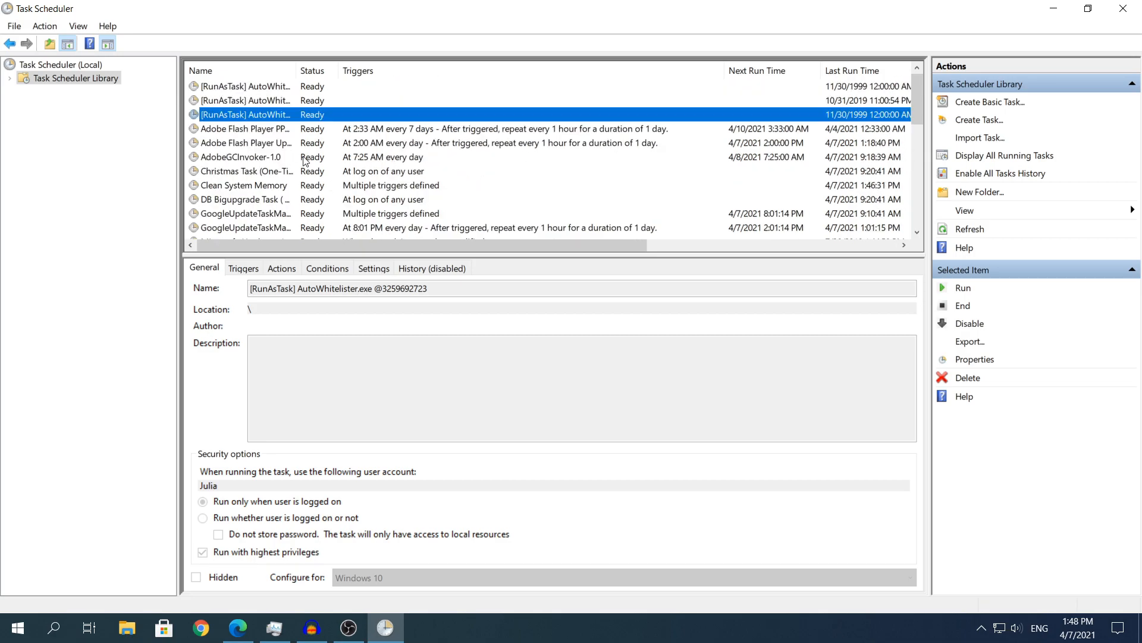
left_click(277, 186)
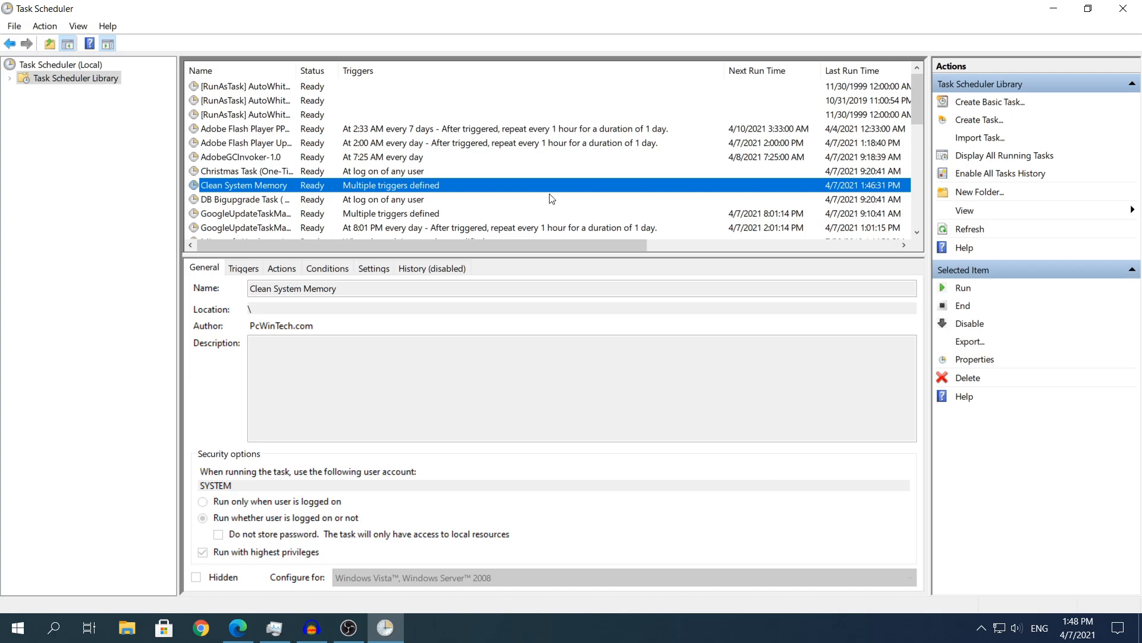
double_click(266, 192)
left_click_drag(235, 119, 398, 115)
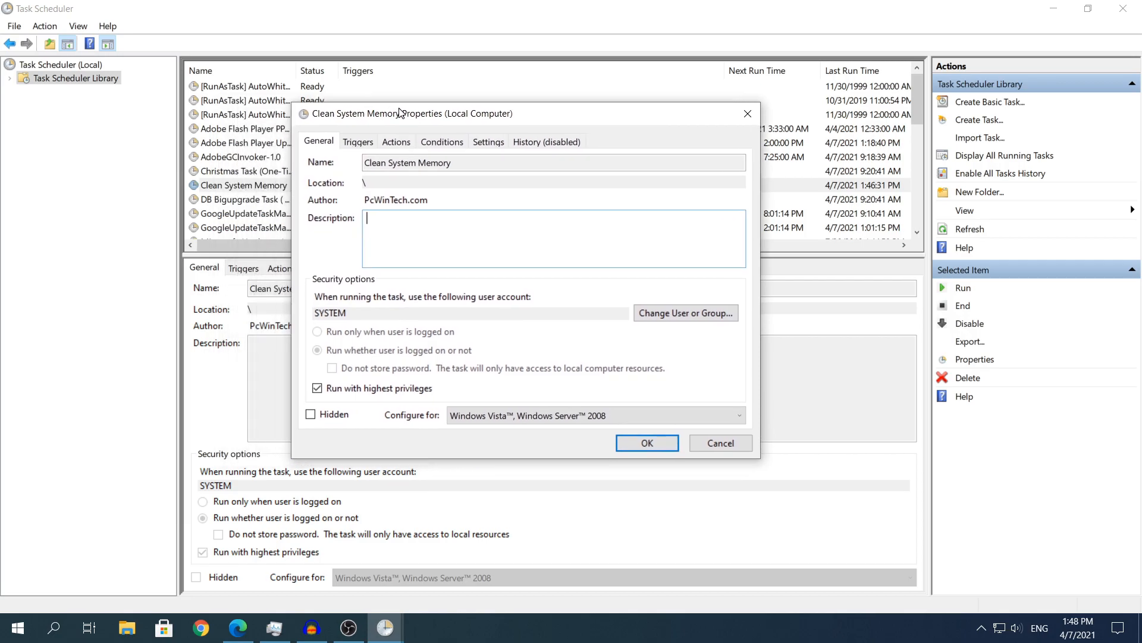
- Open the At startup trigger of the Clean System Memory task for editing
left_click(355, 142)
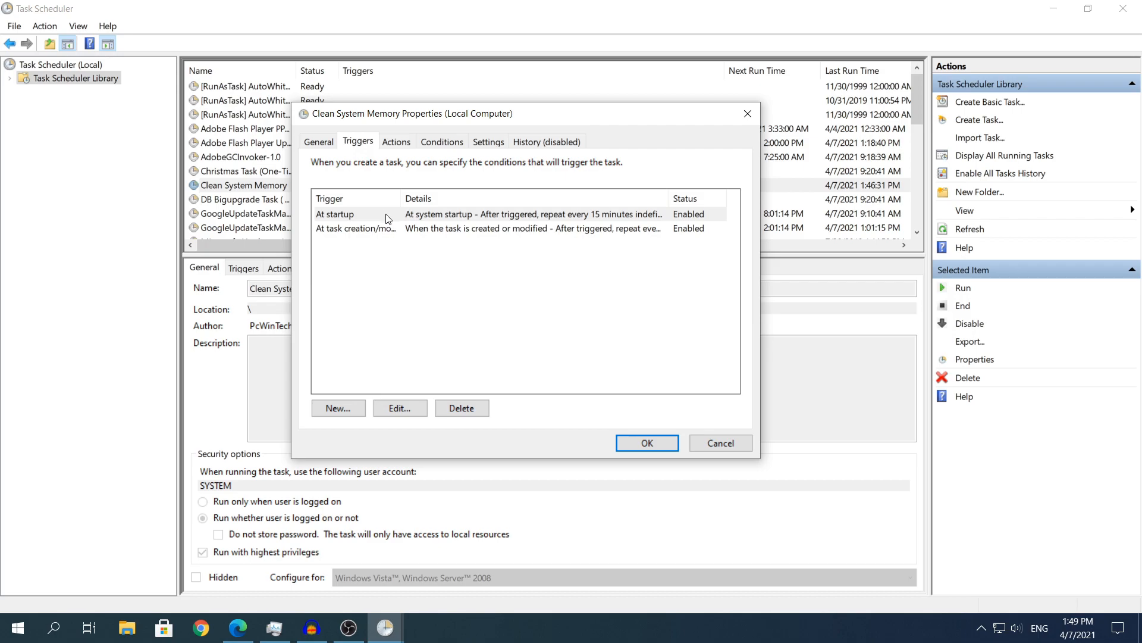
left_click(388, 215)
left_click(372, 234)
double_click(371, 213)
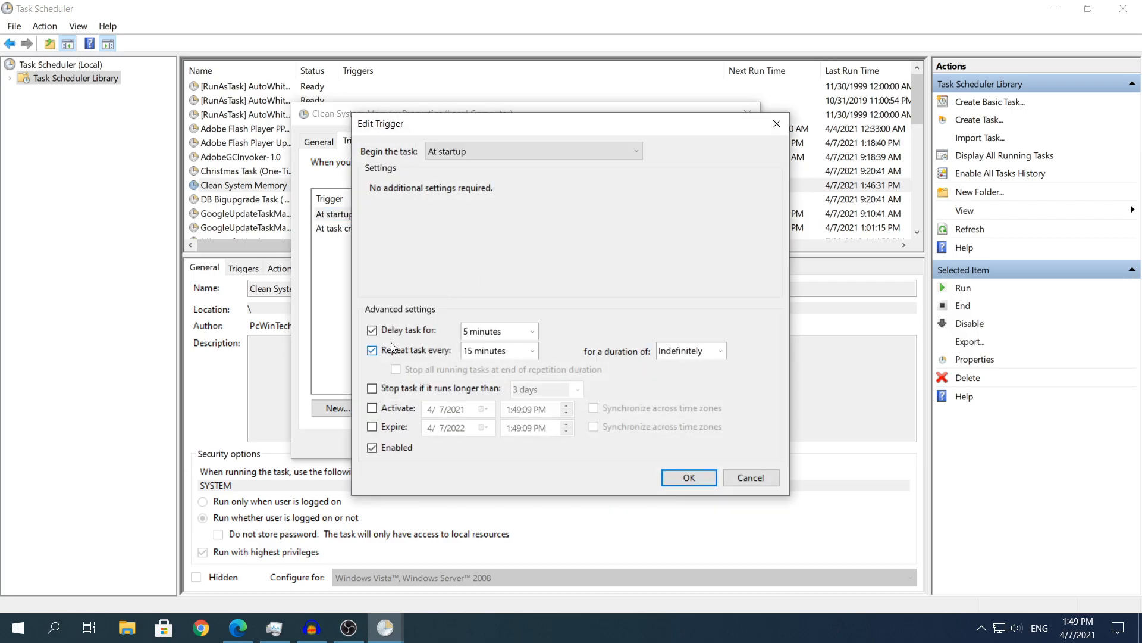
- Set the At startup trigger to repeat the task every 1 hour
left_click(375, 351)
left_click(413, 352)
left_click(505, 356)
left_click(497, 352)
left_click(692, 353)
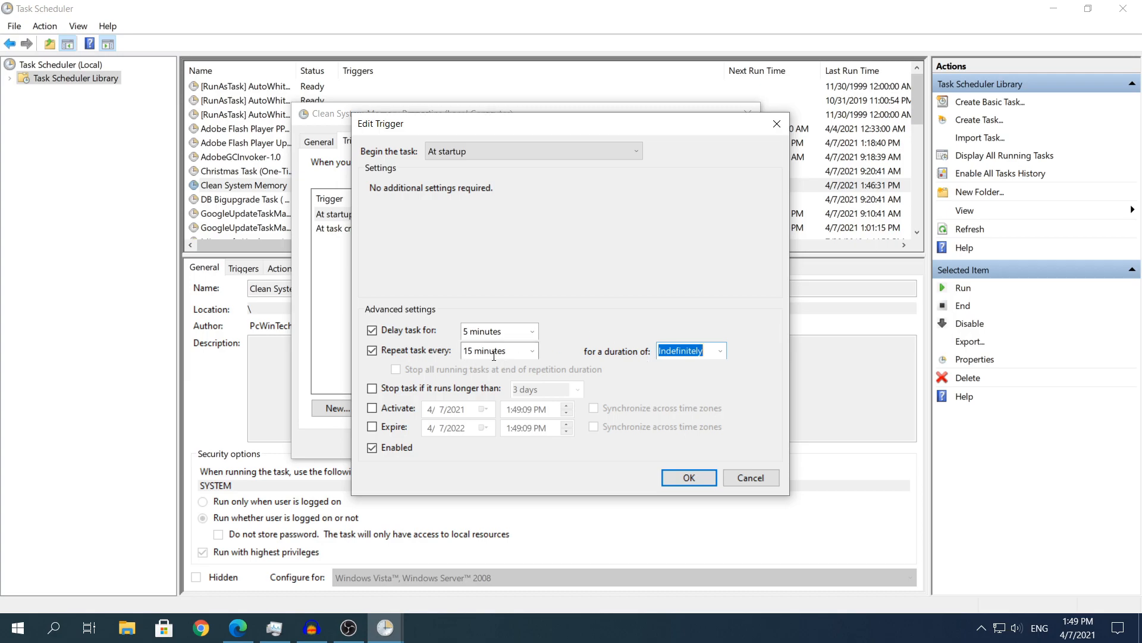
left_click(535, 352)
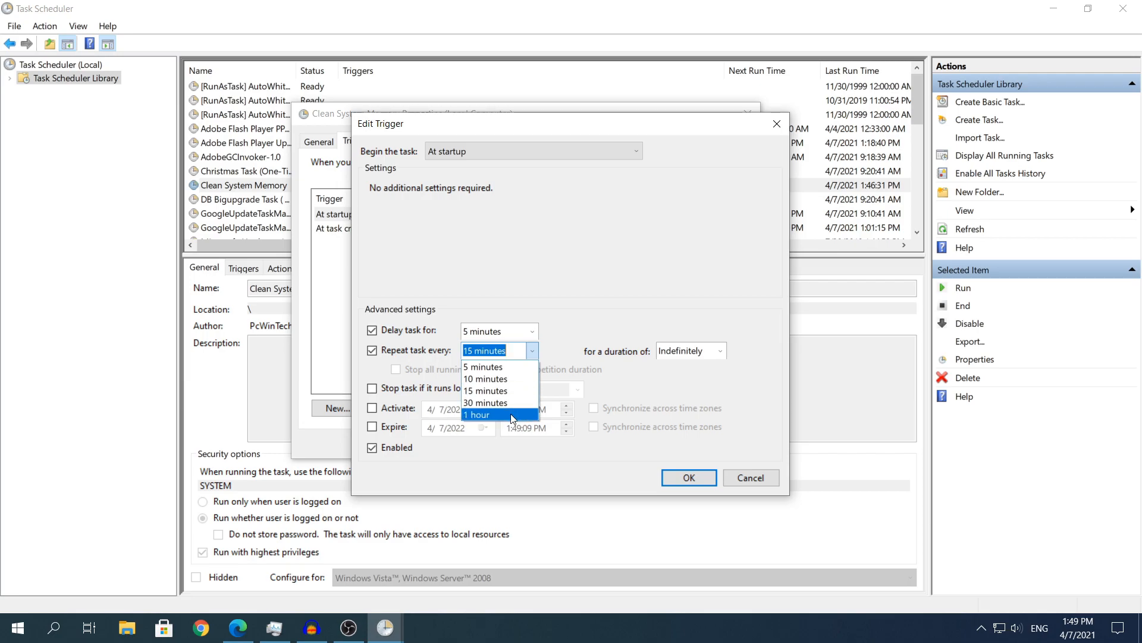
left_click(510, 413)
left_click(504, 351)
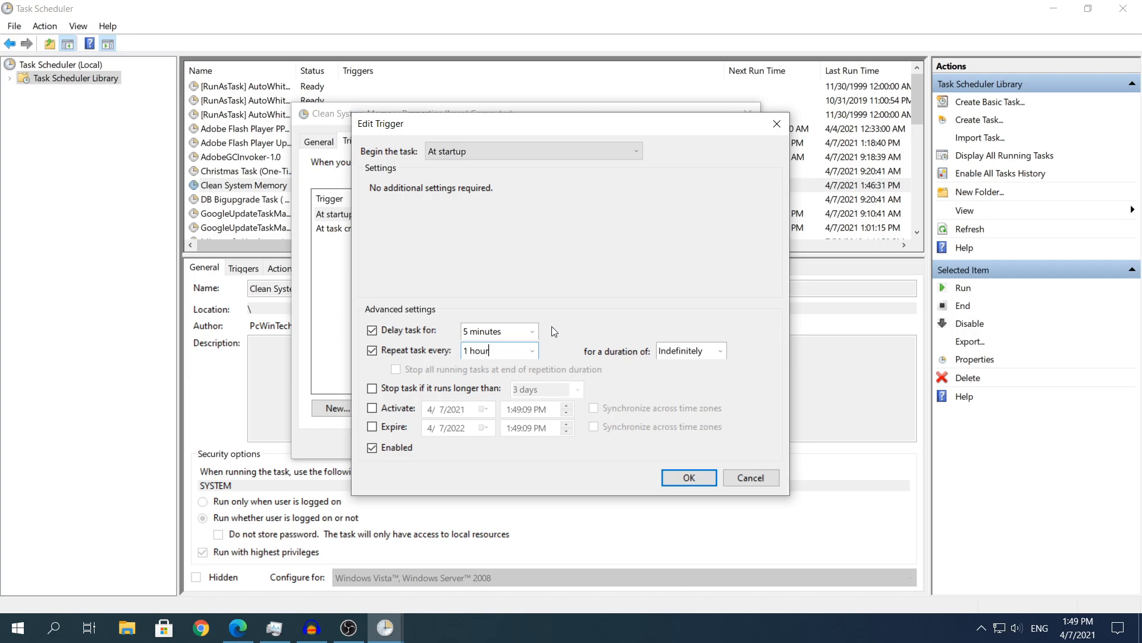
left_click(529, 352)
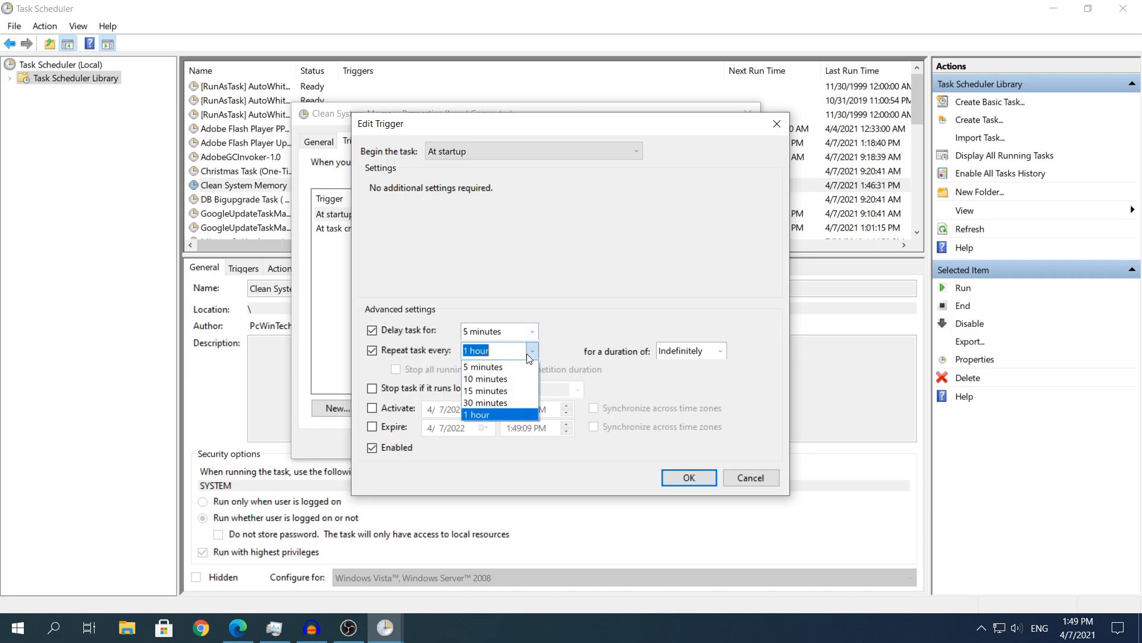
left_click(502, 416)
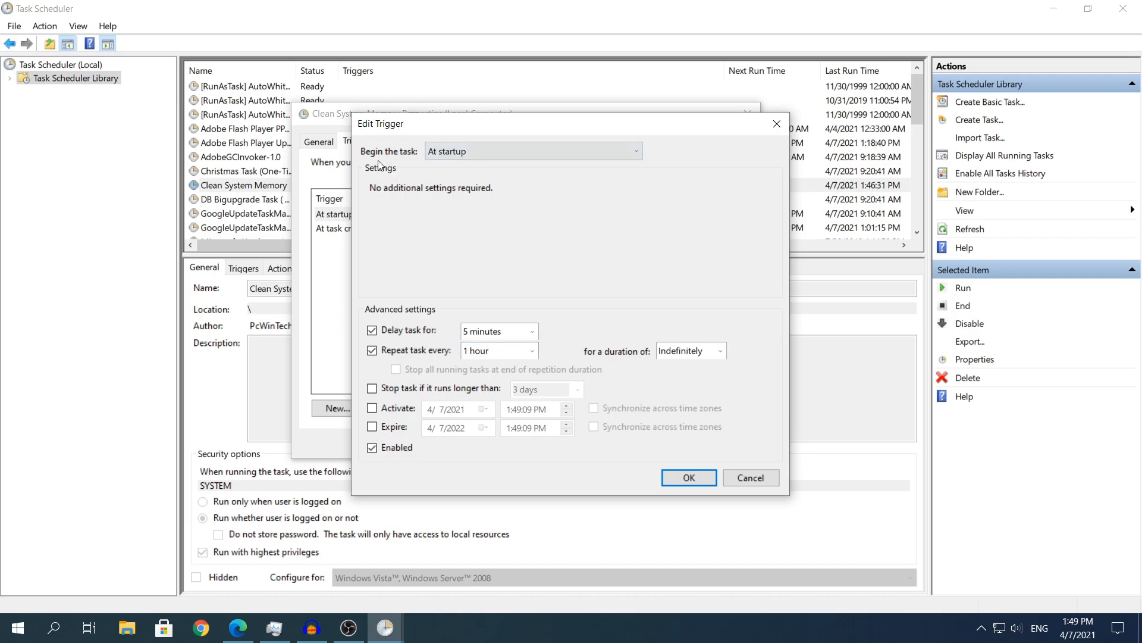
- Keep At startup as the trigger's start condition and save the trigger and task properties
left_click(437, 151)
scroll(507, 215, "up", 1)
left_click(436, 153)
left_click(695, 474)
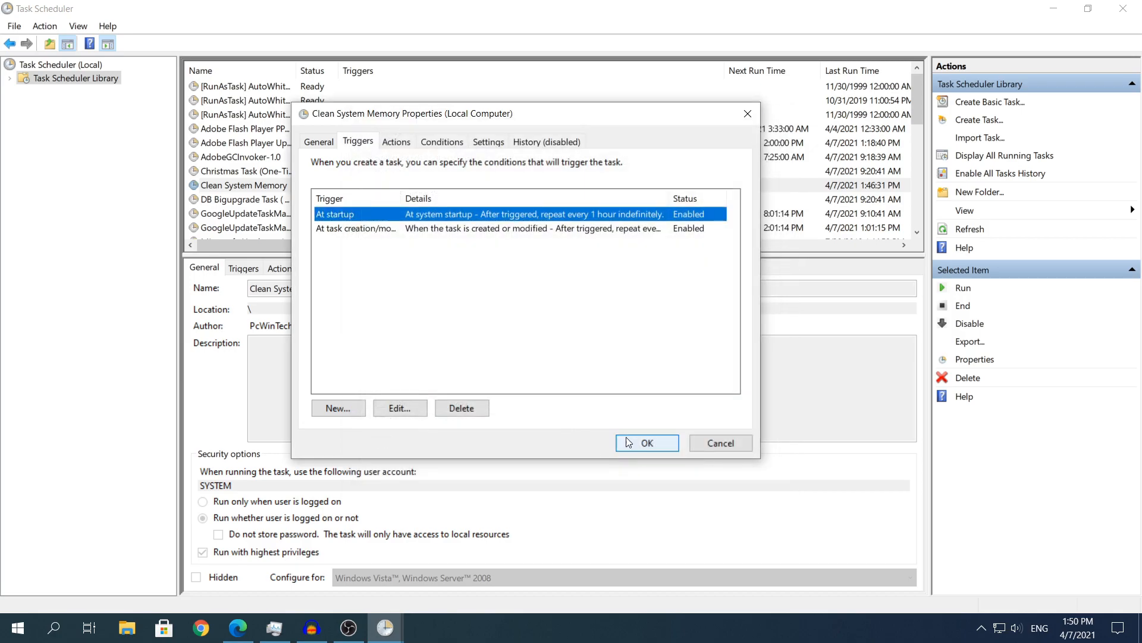
left_click(647, 443)
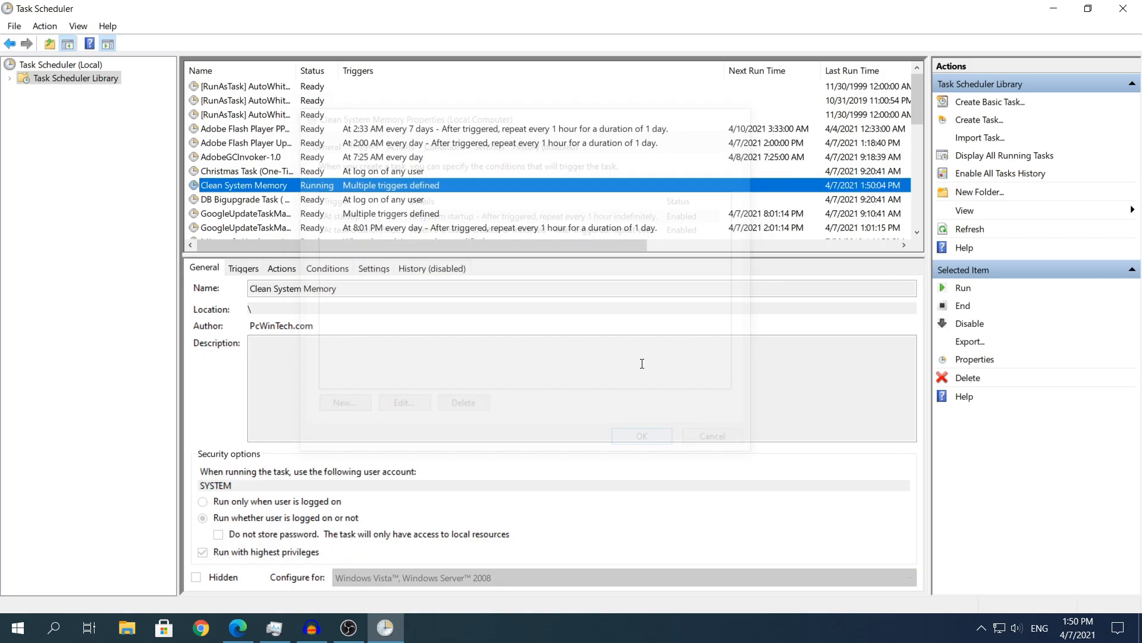
- Close Task Scheduler and check the memory usage in Task Manager
left_click(1116, 8)
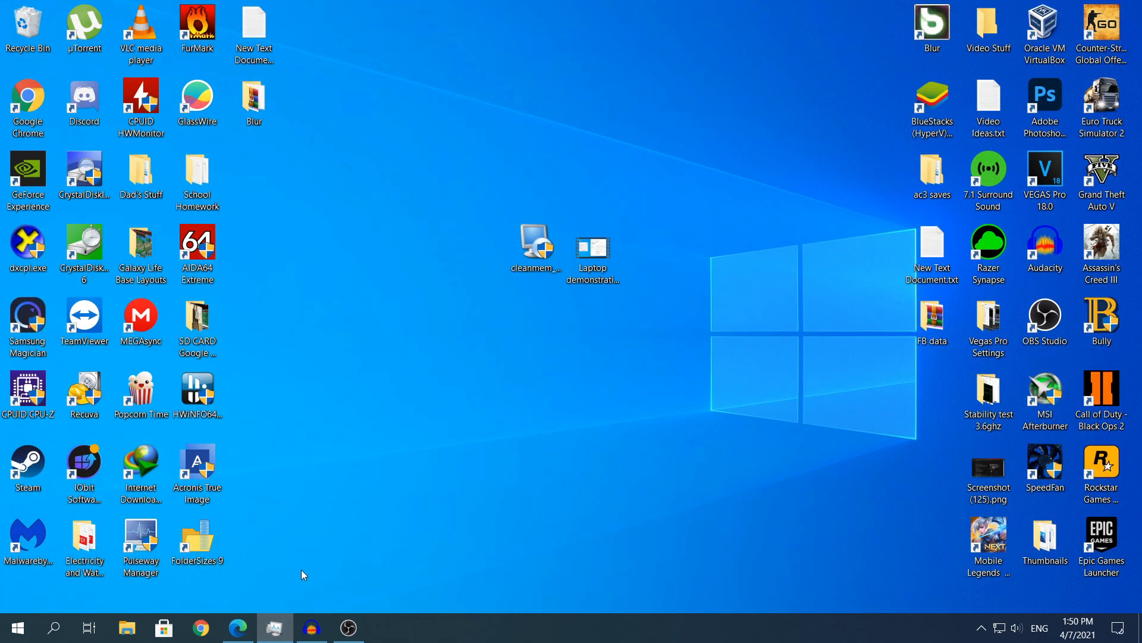
left_click(274, 626)
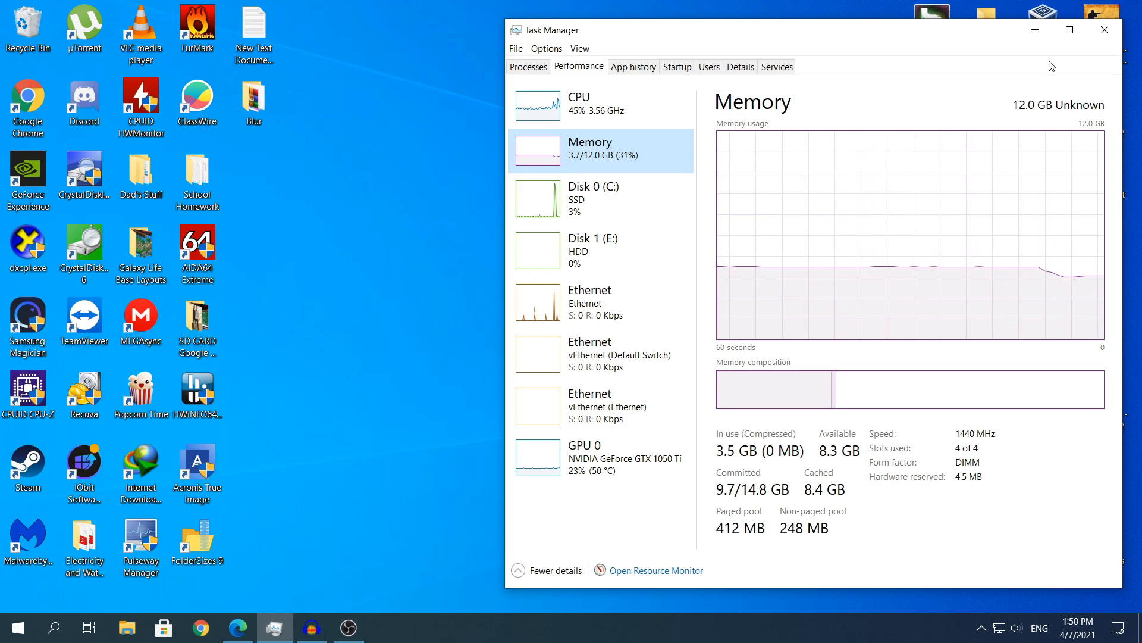
- Minimize Task Manager, launch CleanMem Mini Monitor, and open its settings window
left_click(1045, 39)
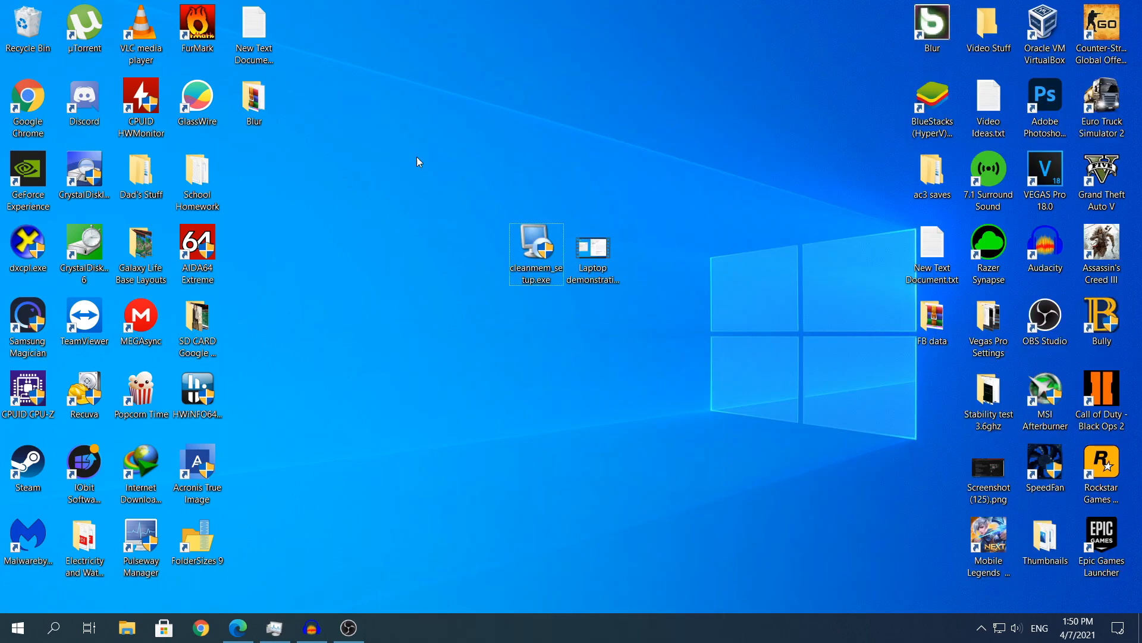
left_click(17, 628)
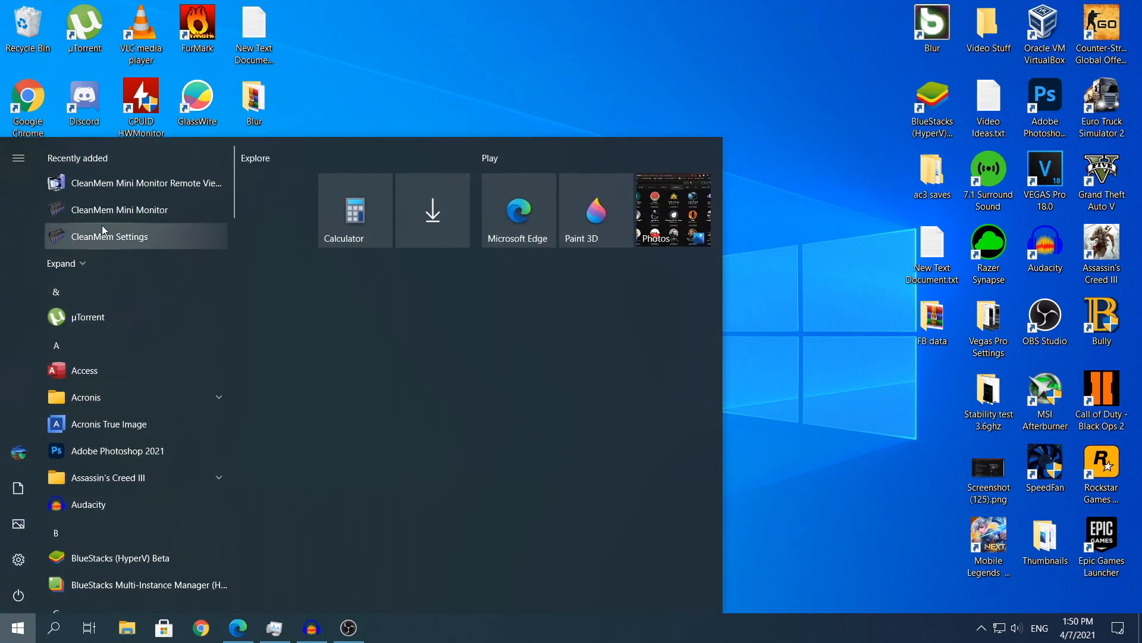
left_click(131, 213)
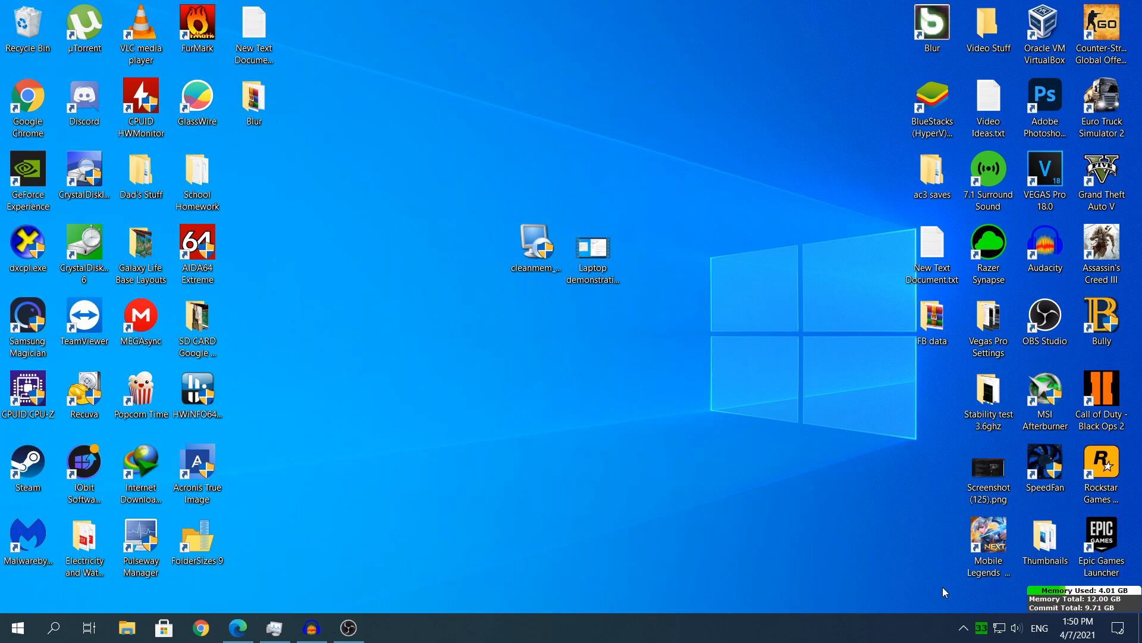
right_click(982, 627)
left_click(998, 521)
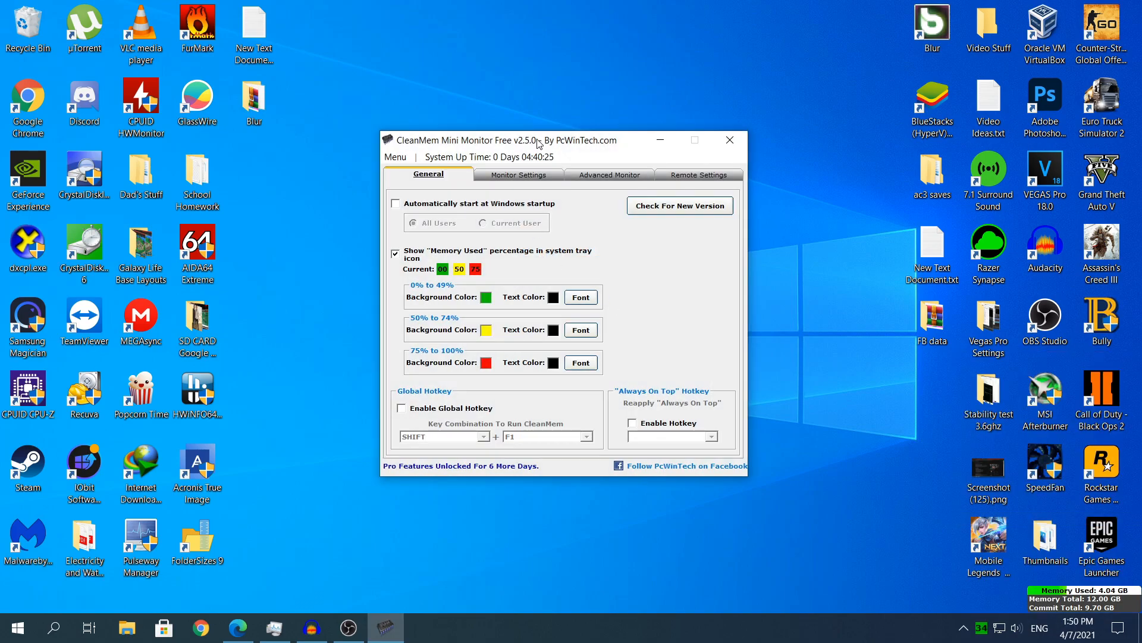
- Look through the Monitor Settings, General and Advanced Monitor options of CleanMem Mini Monitor
left_click(534, 179)
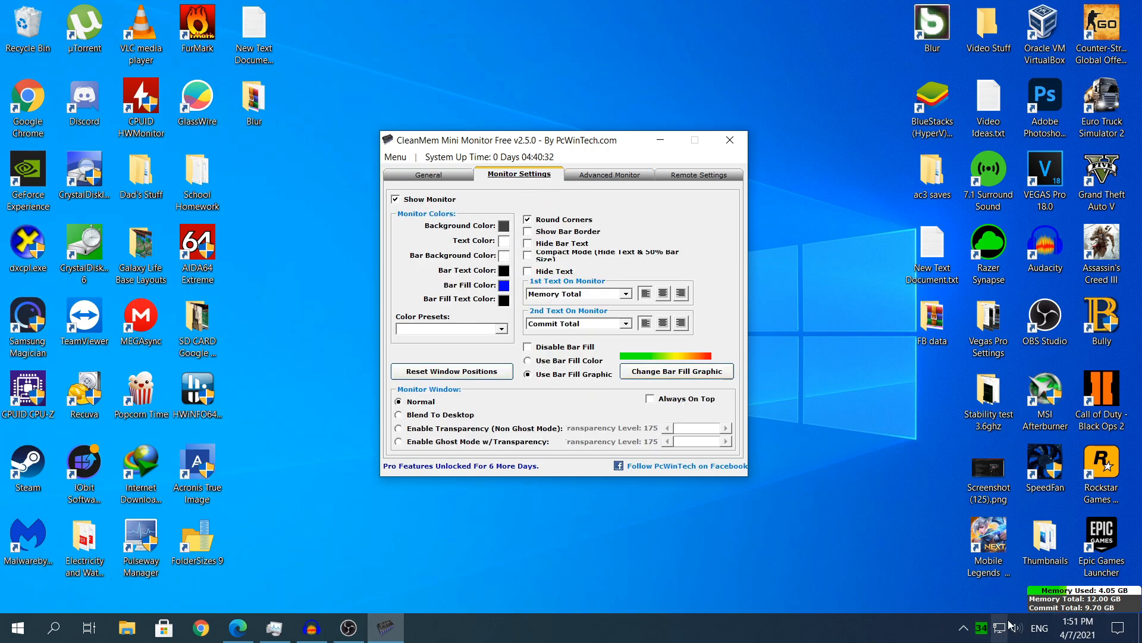
left_click(446, 178)
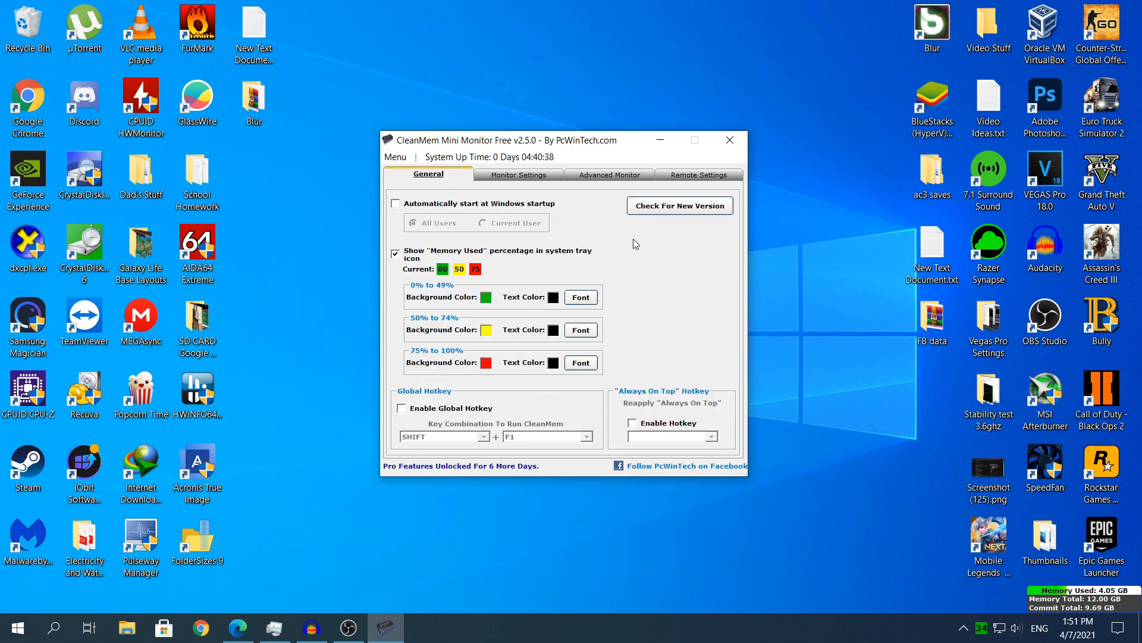
left_click(577, 185)
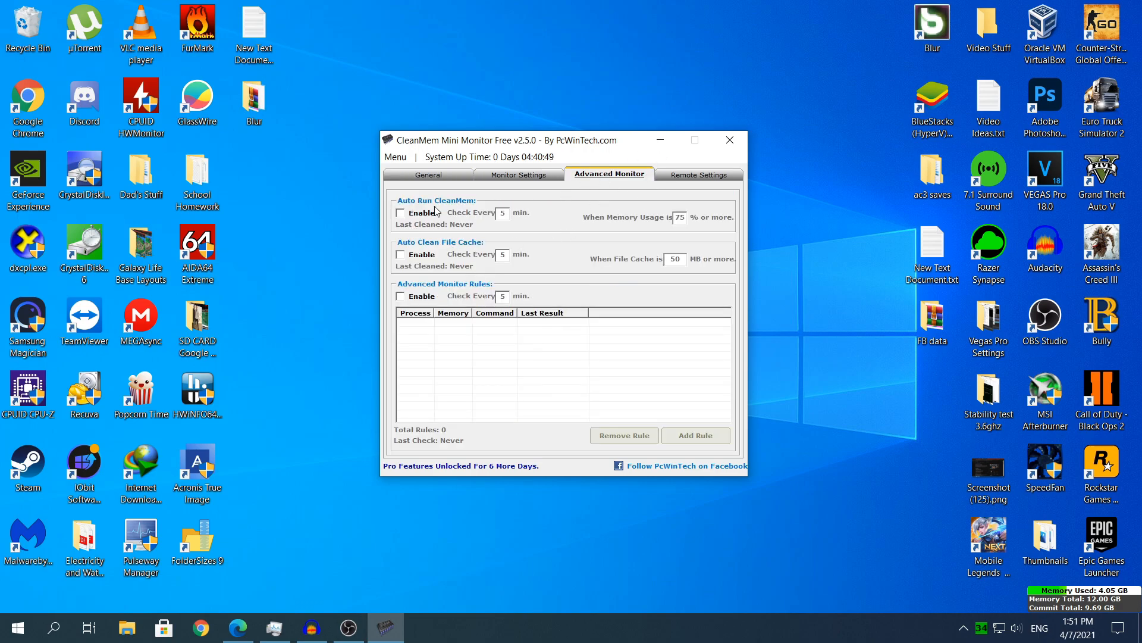
- Try enabling Auto Run CleanMem with its check interval and memory usage threshold
left_click(401, 214)
key("Tab")
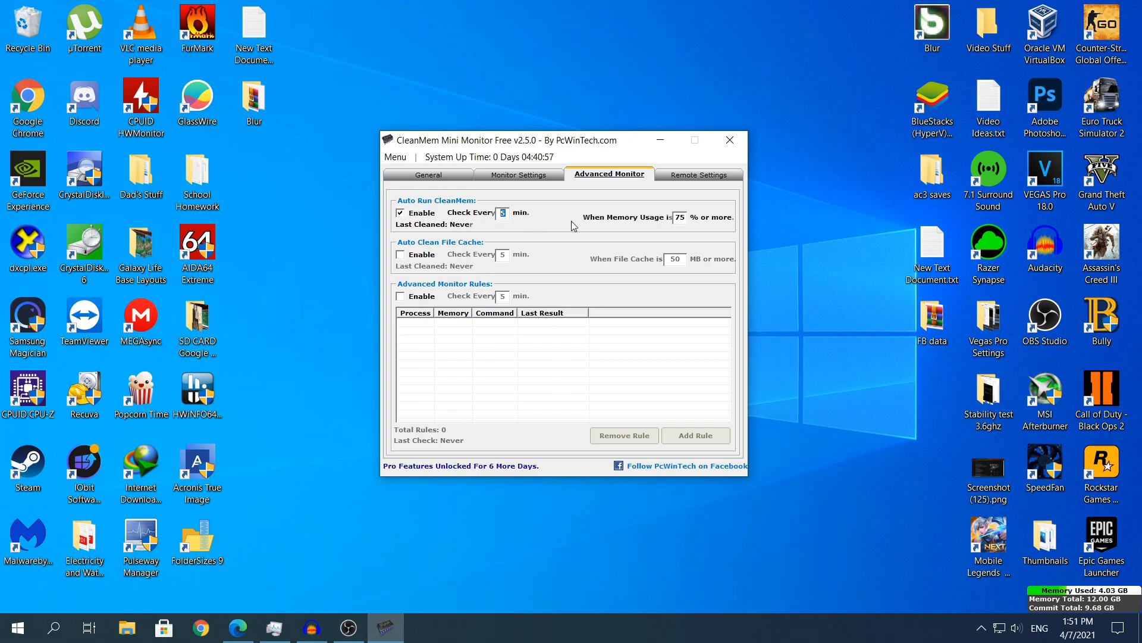
left_click(679, 215)
double_click(682, 219)
left_click(409, 215)
- Review the General and Advanced Monitor options again, minimize the Mini Monitor settings, and select the Laptop demonstration file on the desktop
left_click(422, 173)
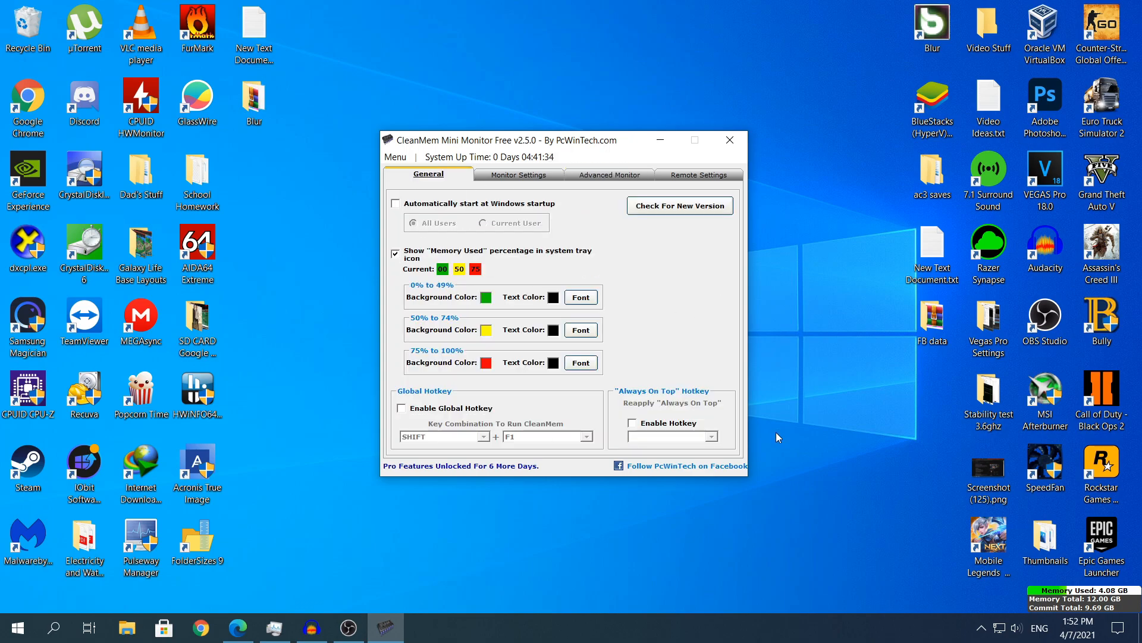
left_click(637, 175)
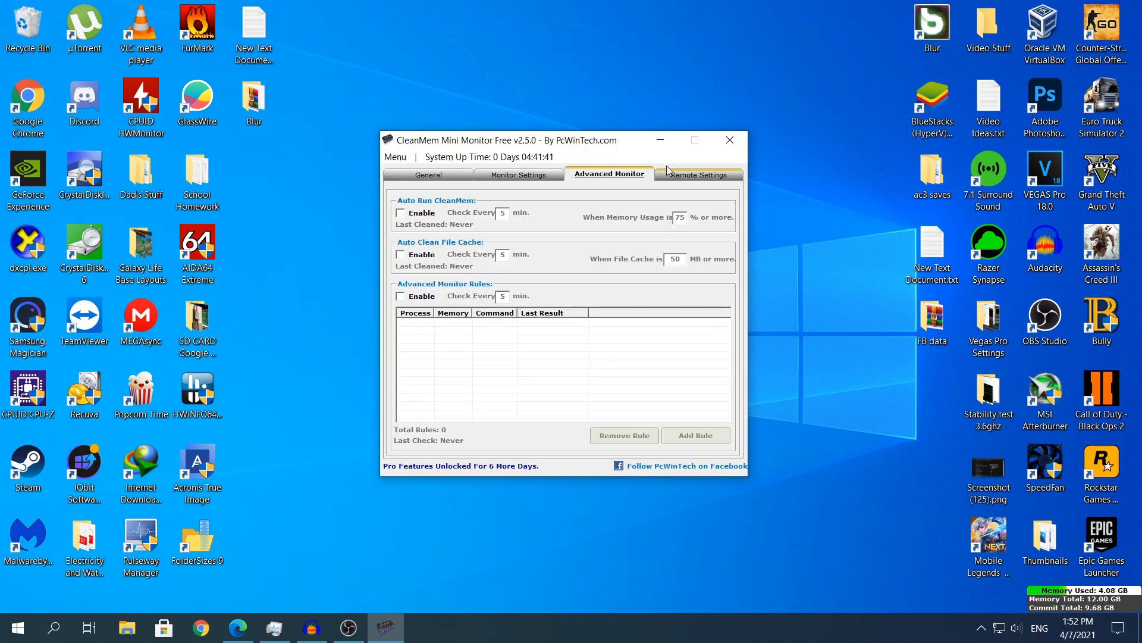
left_click(429, 174)
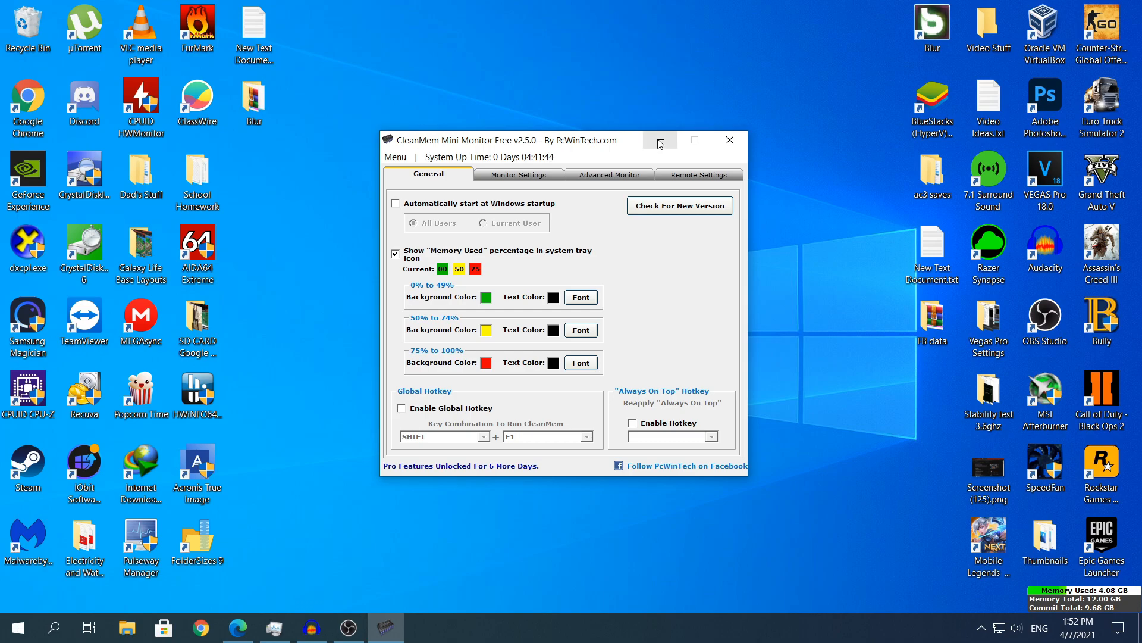
left_click(659, 140)
left_click(589, 241)
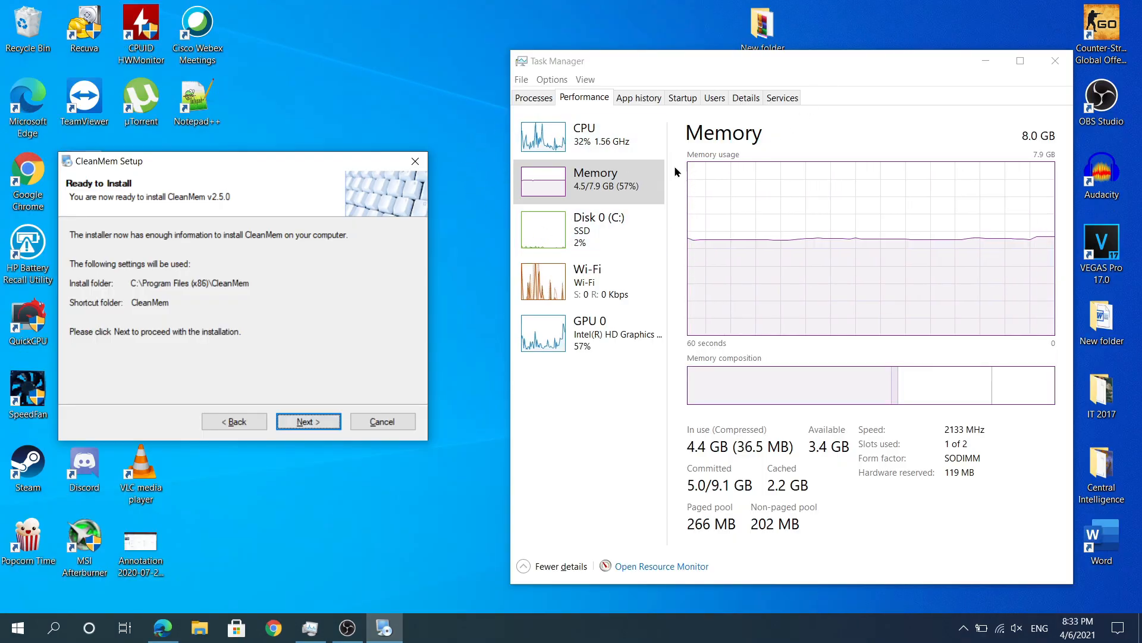
- Install CleanMem v2.5.0 on the laptop with the listed settings and exit the installer
left_click(327, 422)
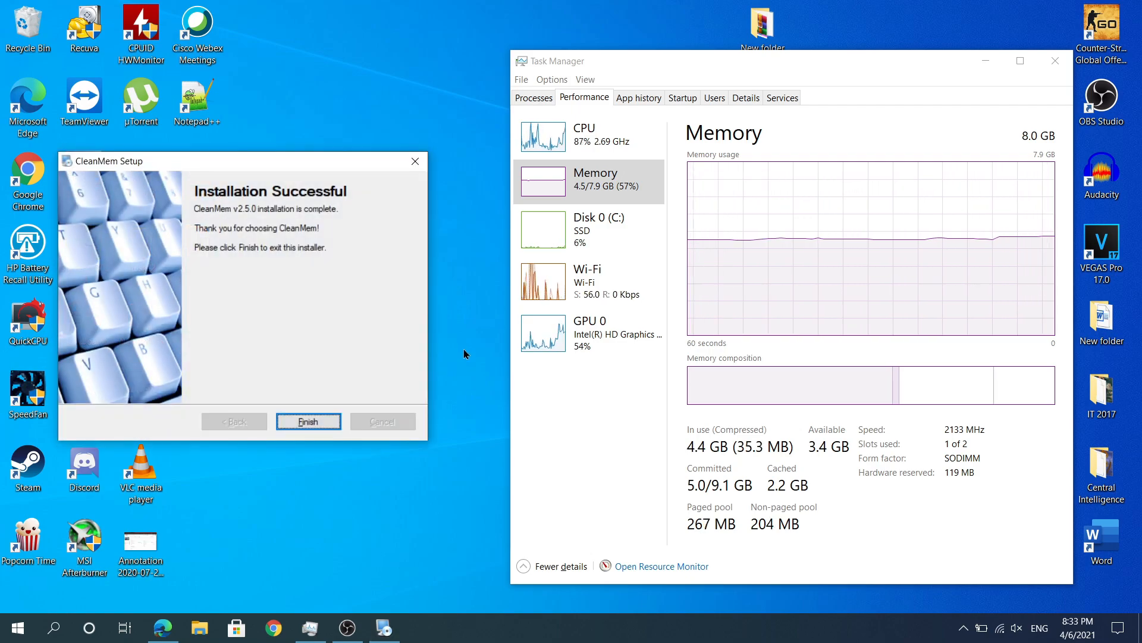
left_click(327, 422)
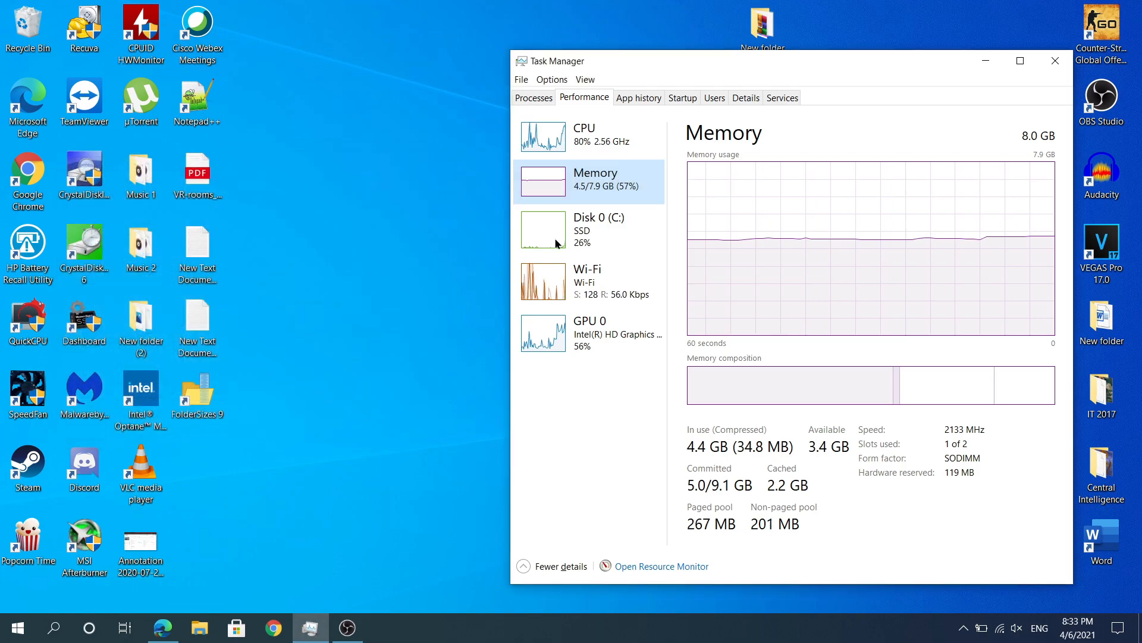
- Shift Task Manager aside to check the laptop's memory usage, and switch to OBS Studio
left_click_drag(665, 67, 562, 67)
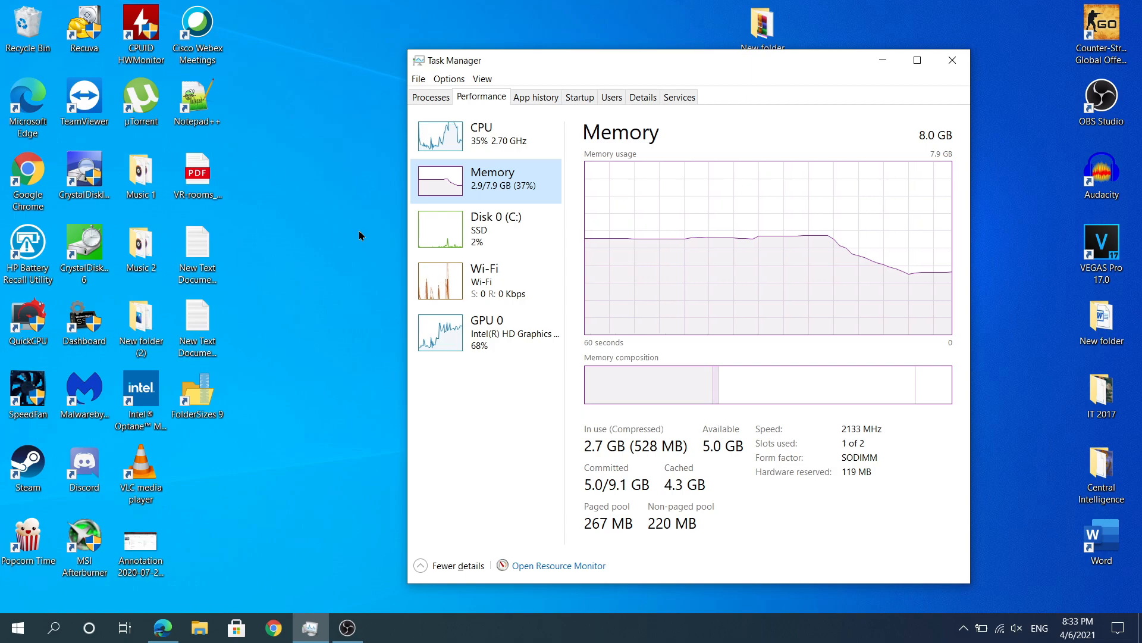
left_click(351, 632)
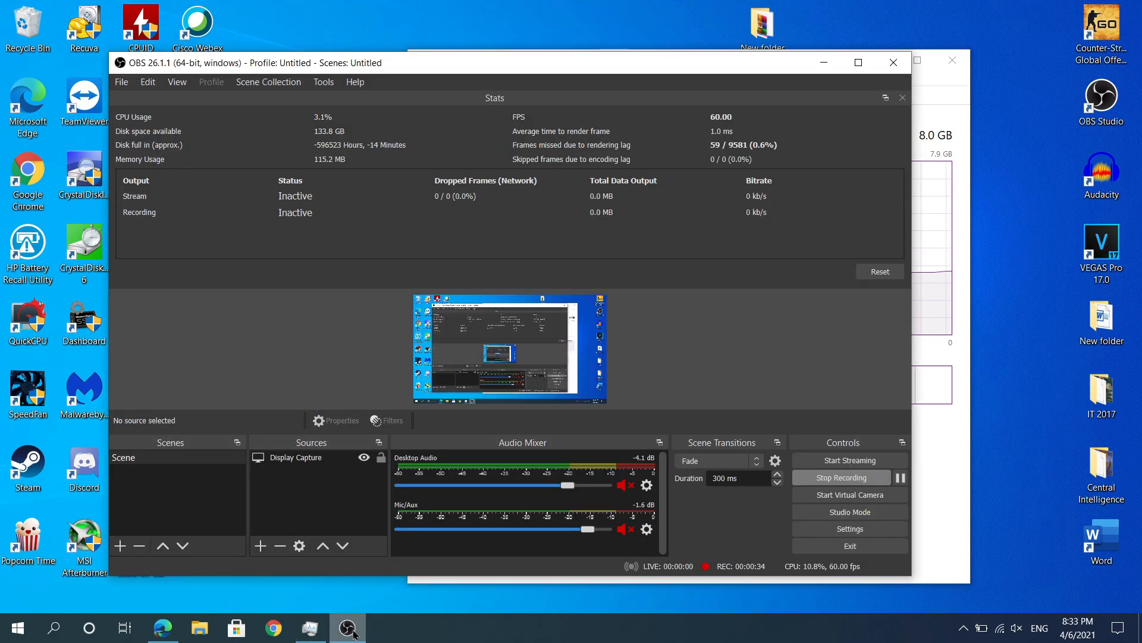